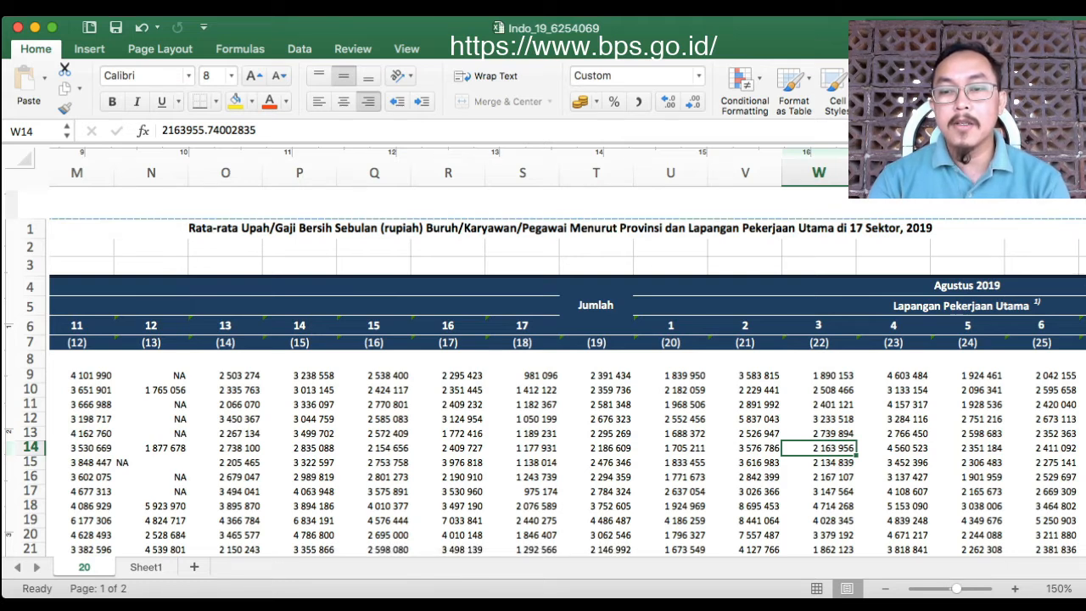
- Switch the wage worksheet from Page Layout view to Normal view
left_click(885, 589)
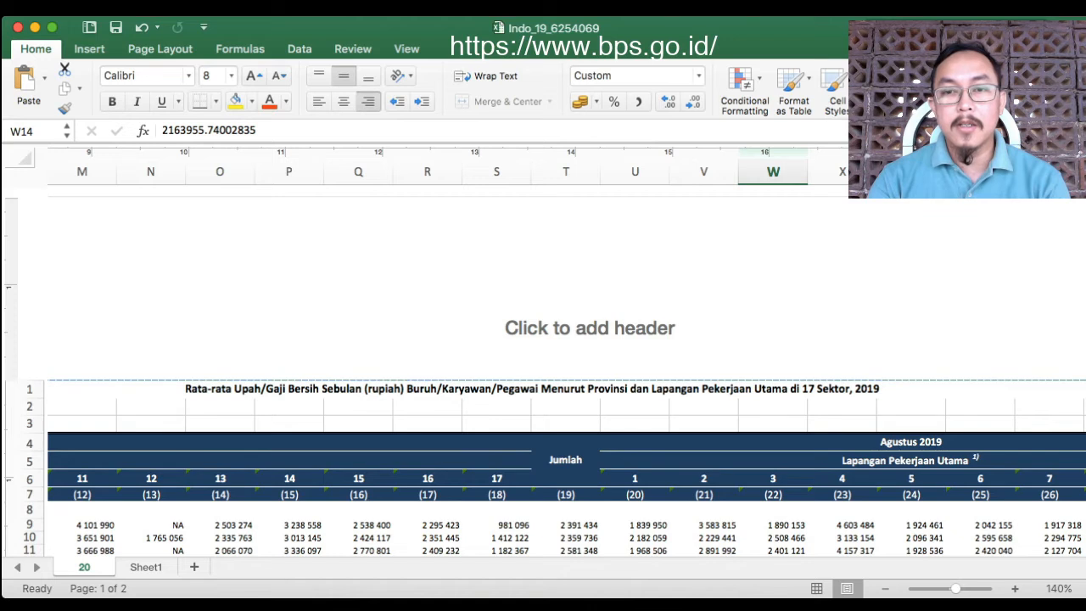
left_click(885, 589)
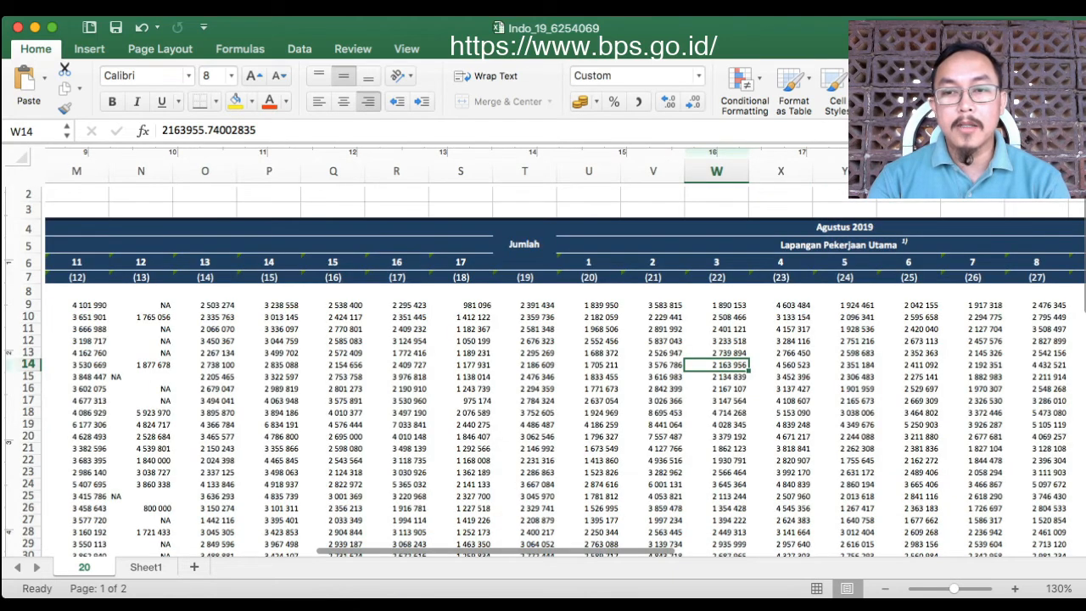
left_click(885, 589)
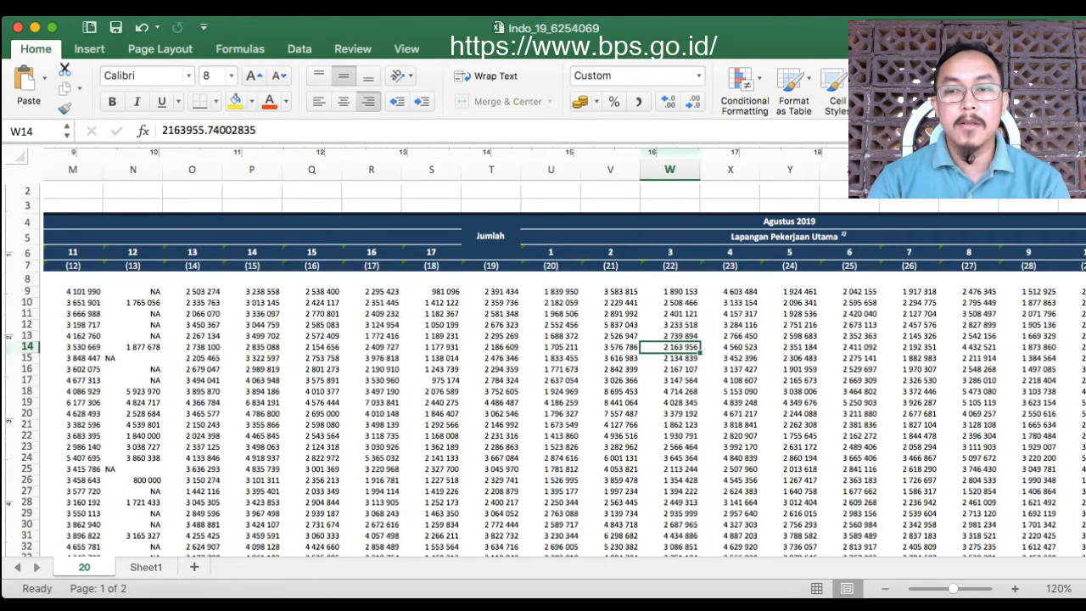
left_click(886, 589)
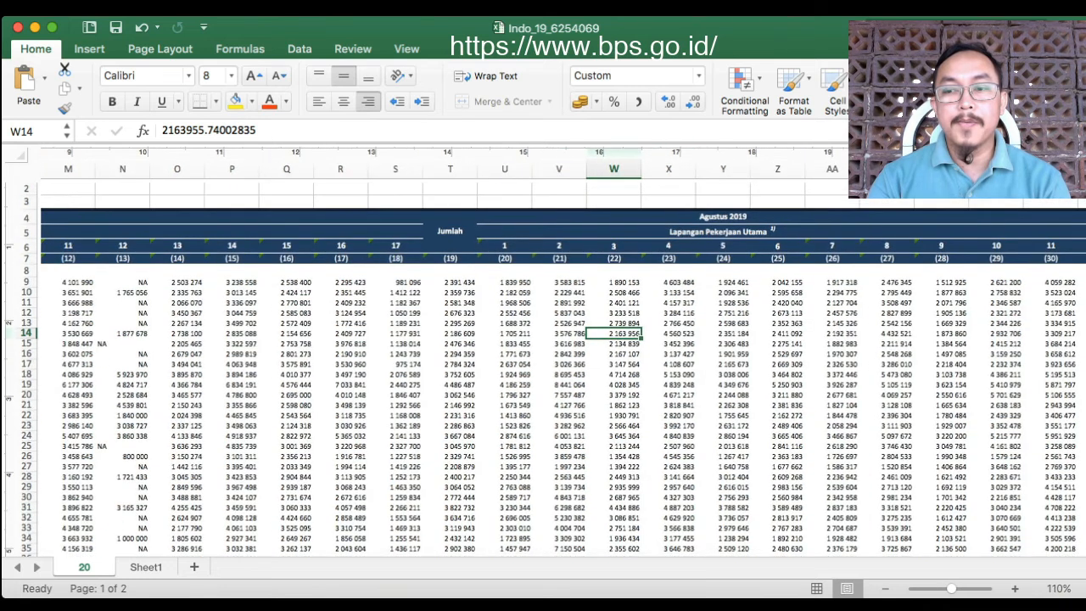
left_click(886, 589)
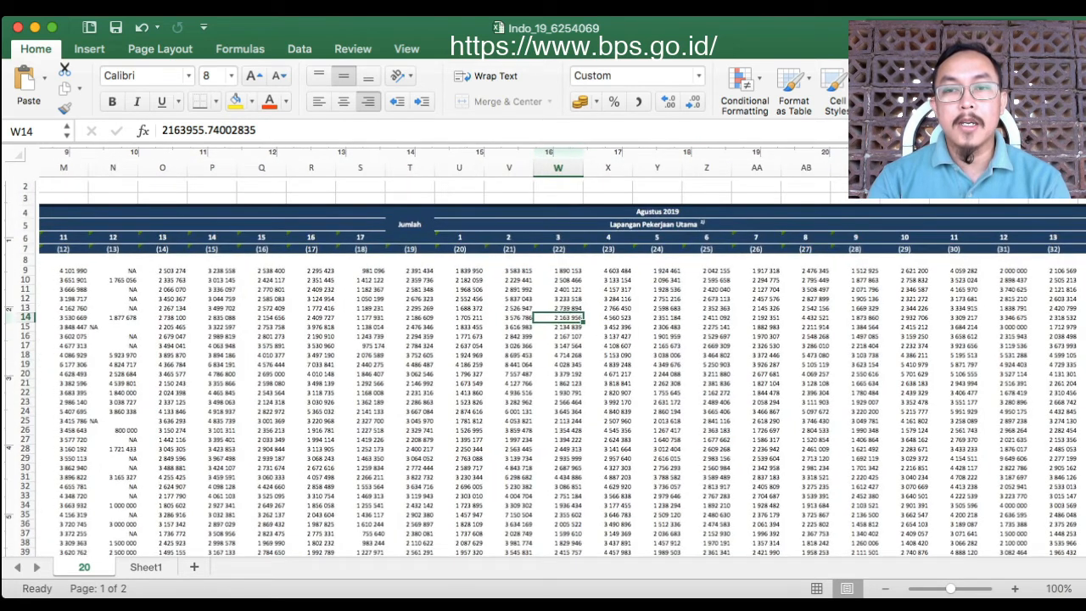
left_click(885, 589)
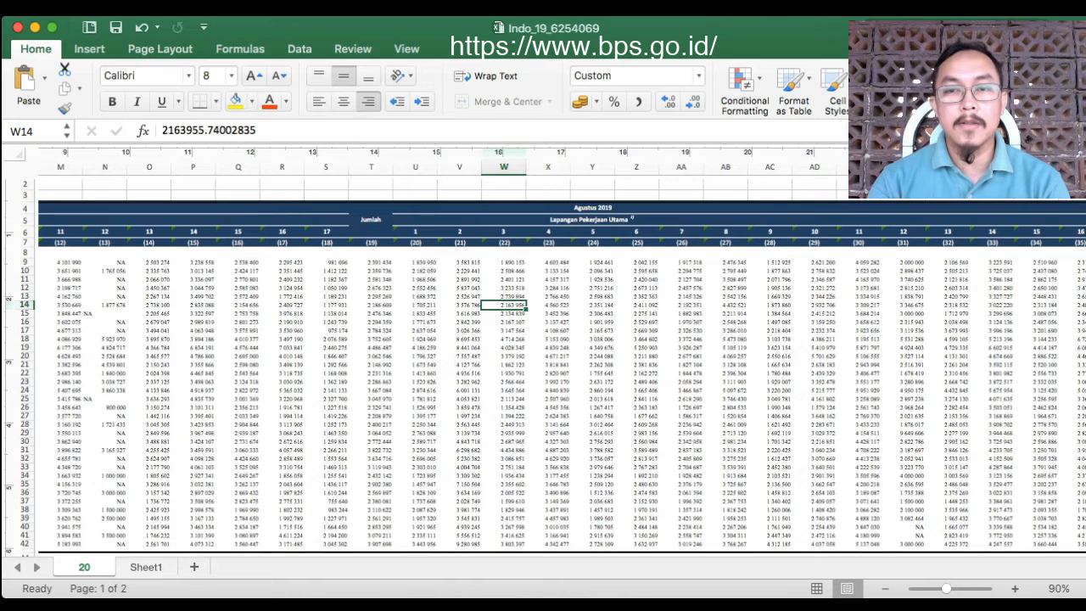
left_click(885, 589)
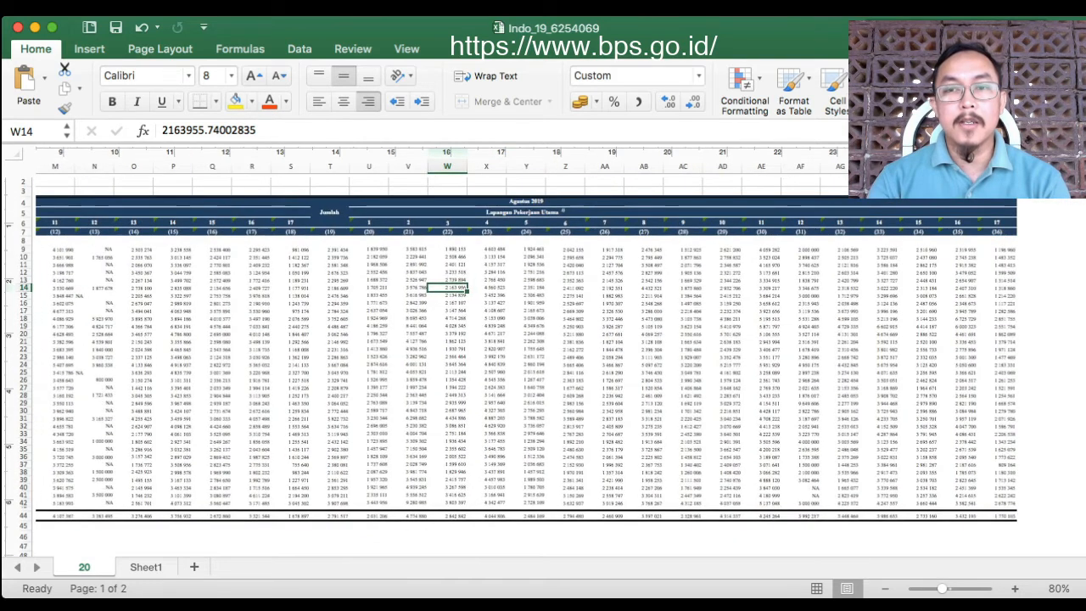
left_click(885, 589)
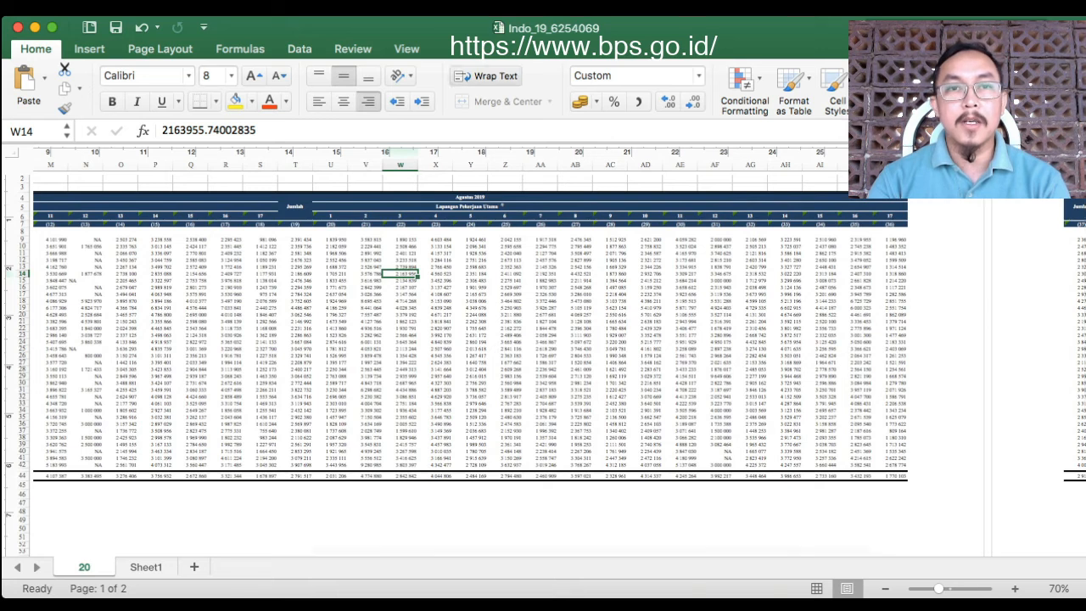
left_click(406, 50)
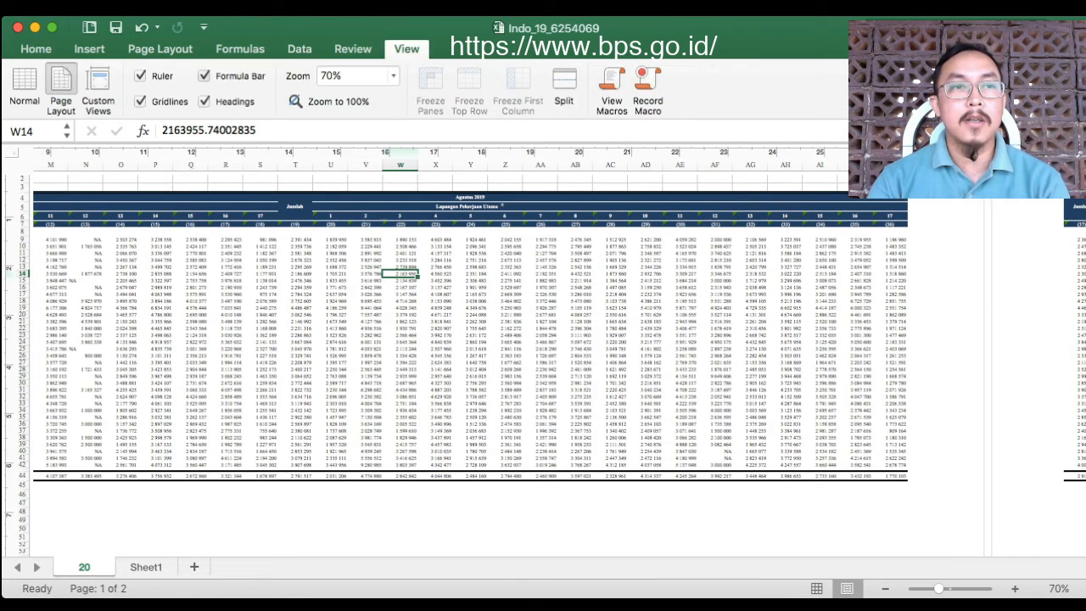
left_click(24, 85)
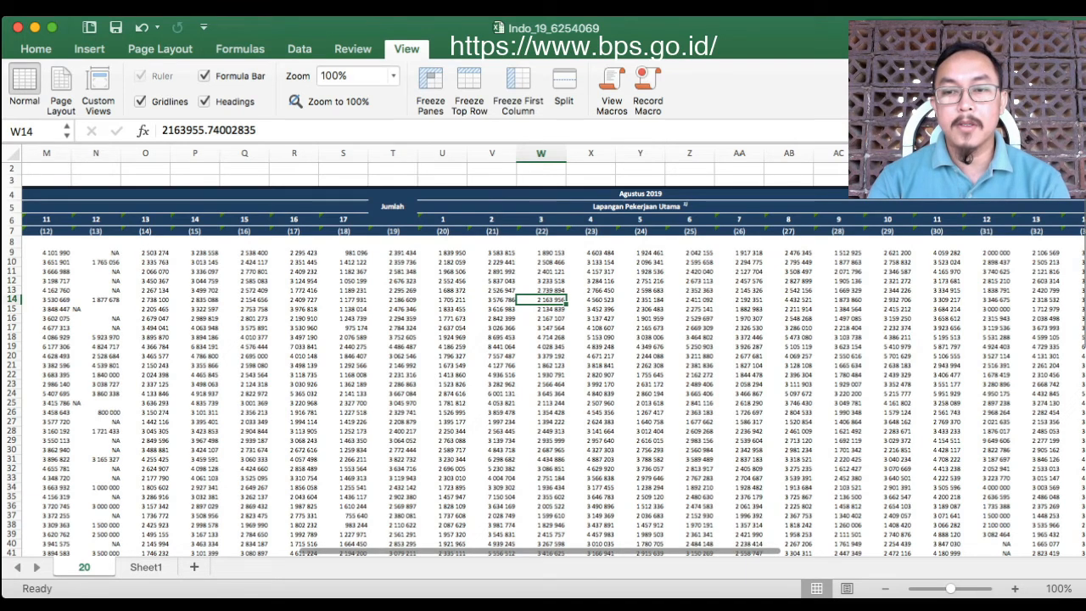
- Examine the full wage table by province and employment sector, covering both the February and August 2019 sections
left_click(885, 589)
left_click(885, 589)
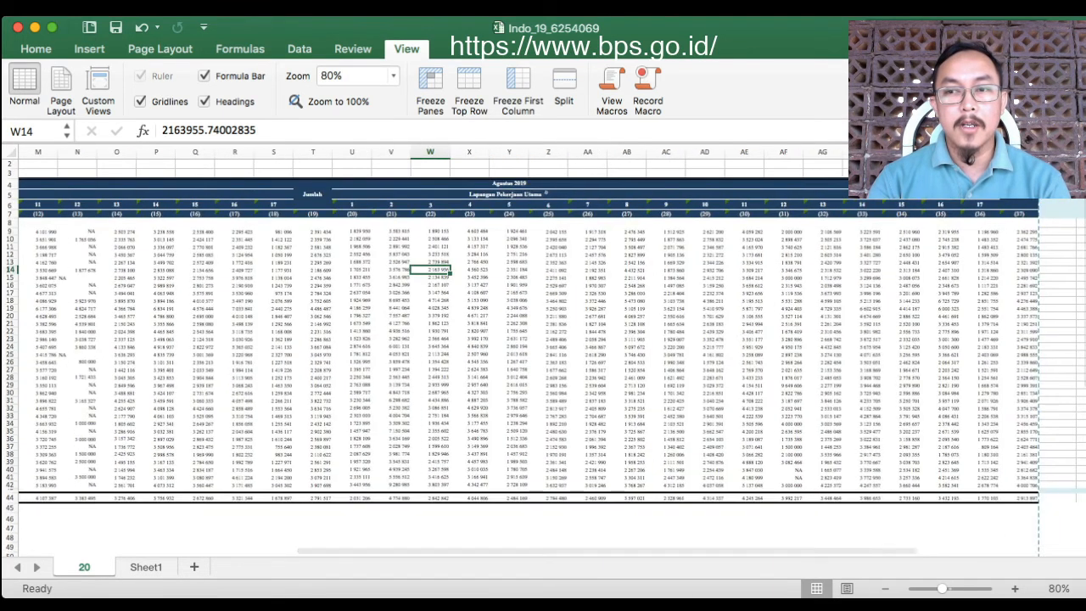
left_click(885, 589)
scroll(543, 348, "left", 2)
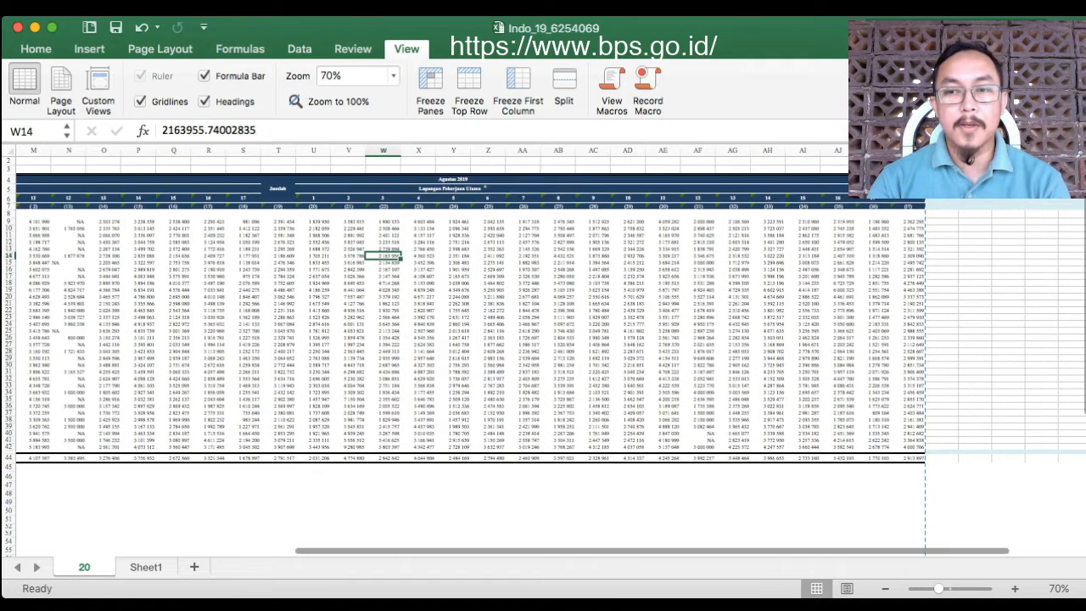
scroll(543, 348, "left", 5)
scroll(544, 348, "up", 2)
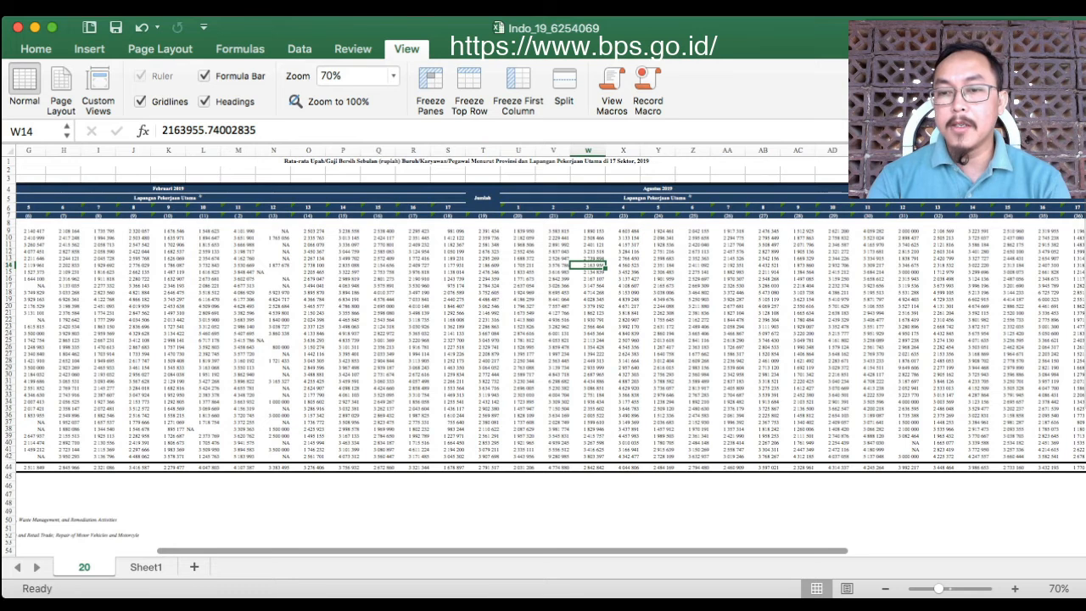
left_click(885, 589)
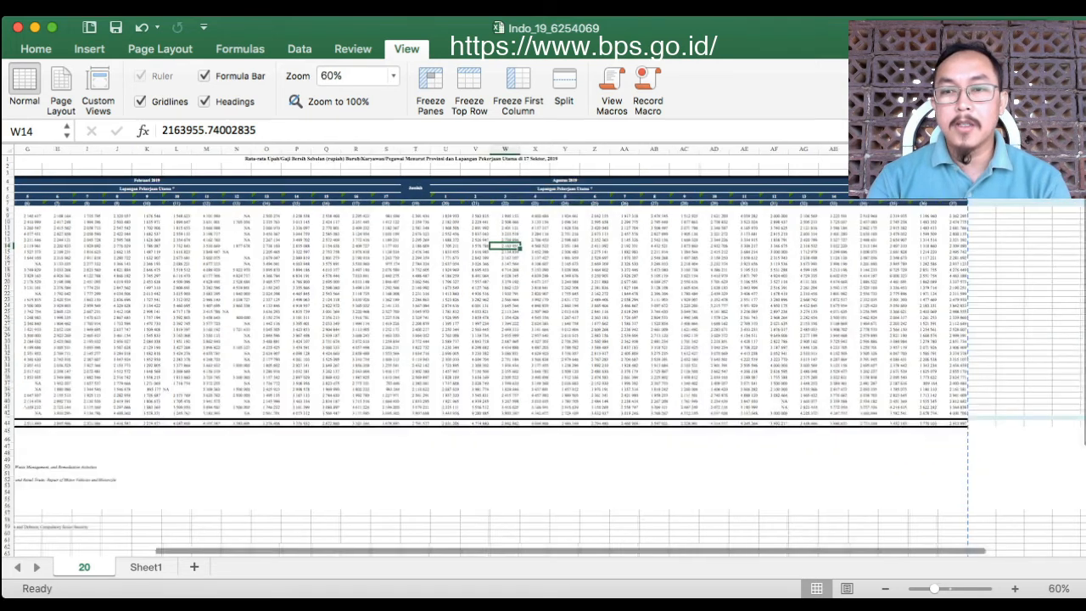
left_click(885, 589)
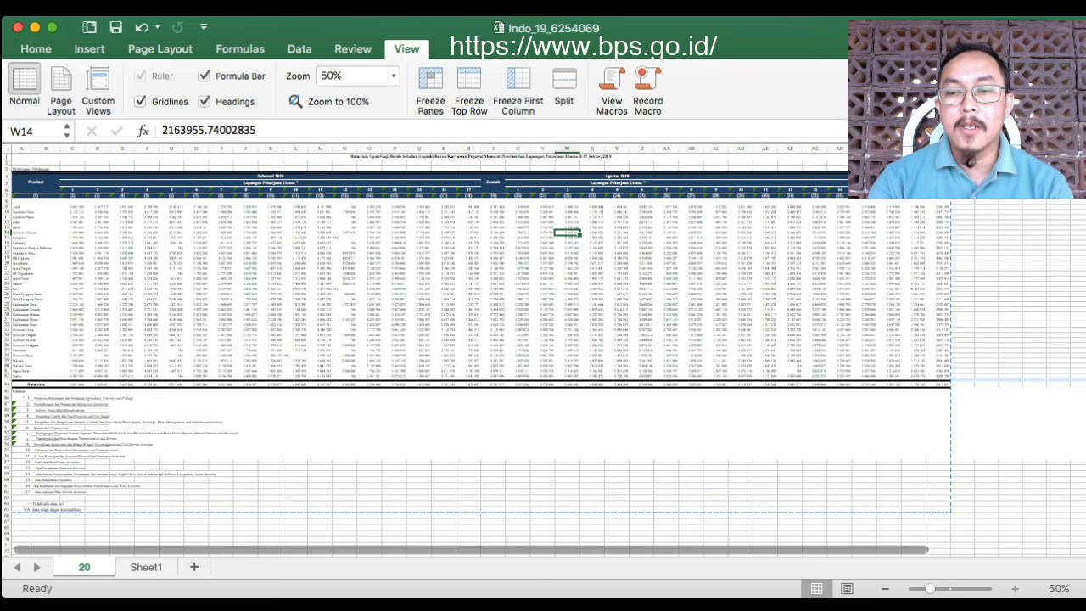
- Enter a MAX formula in cell Q46 over the provincial wages in Q9:Q42
left_click(1015, 589)
left_click(1015, 589)
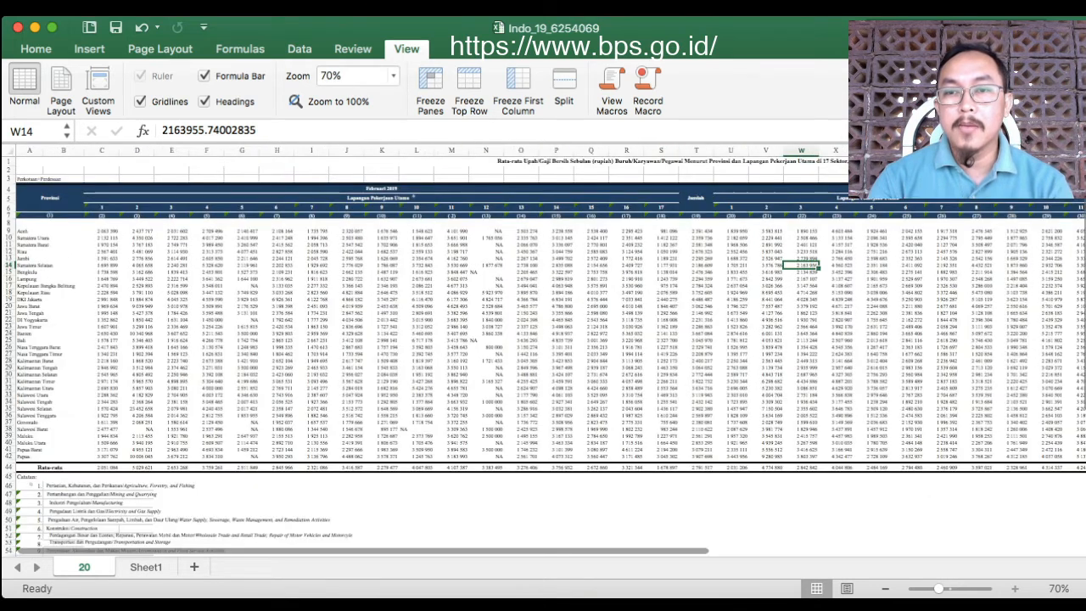
left_click(1015, 589)
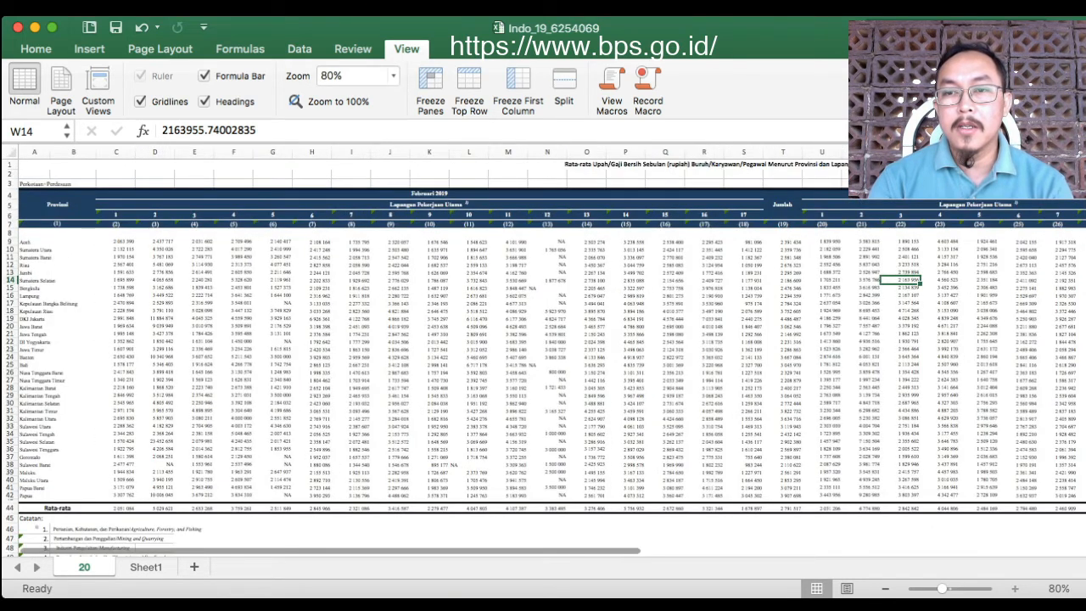
left_click(1016, 589)
scroll(543, 353, "down", 3)
scroll(543, 353, "right", 1)
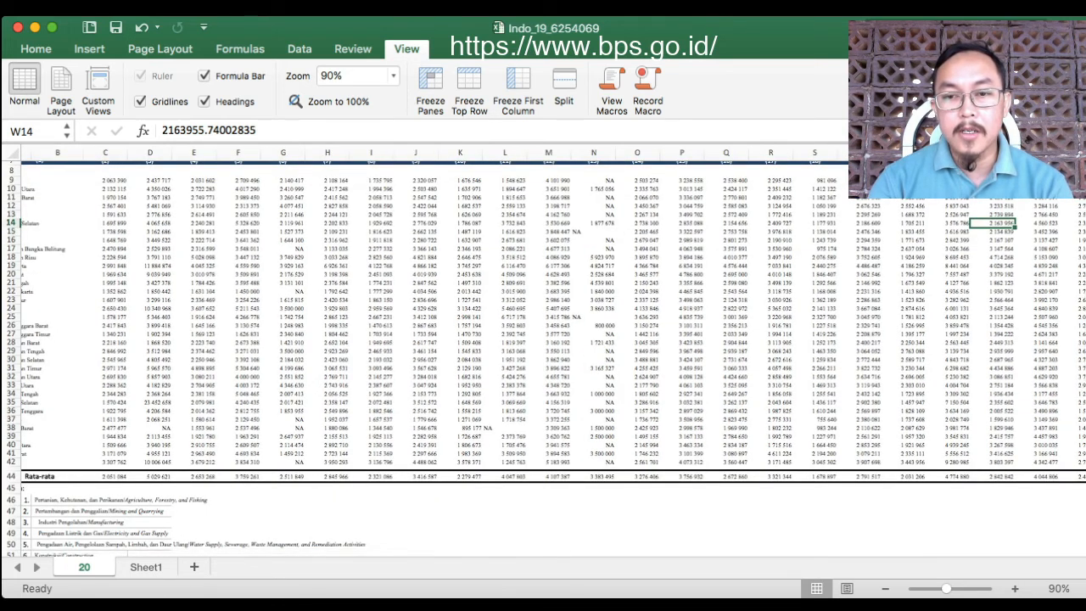
left_click(726, 489)
left_click(726, 500)
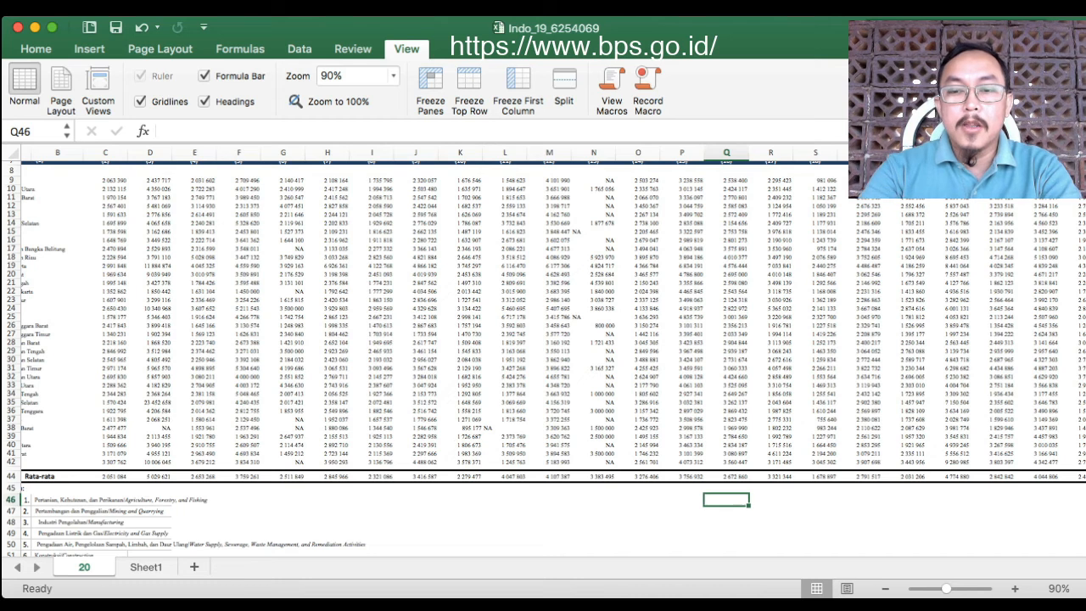
type("=")
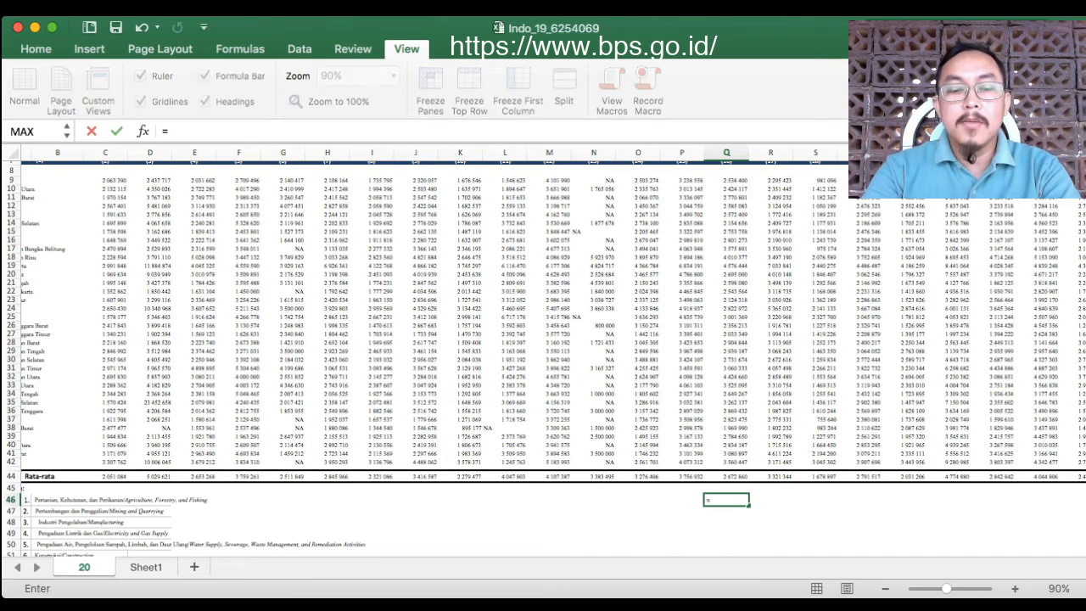
type("max(")
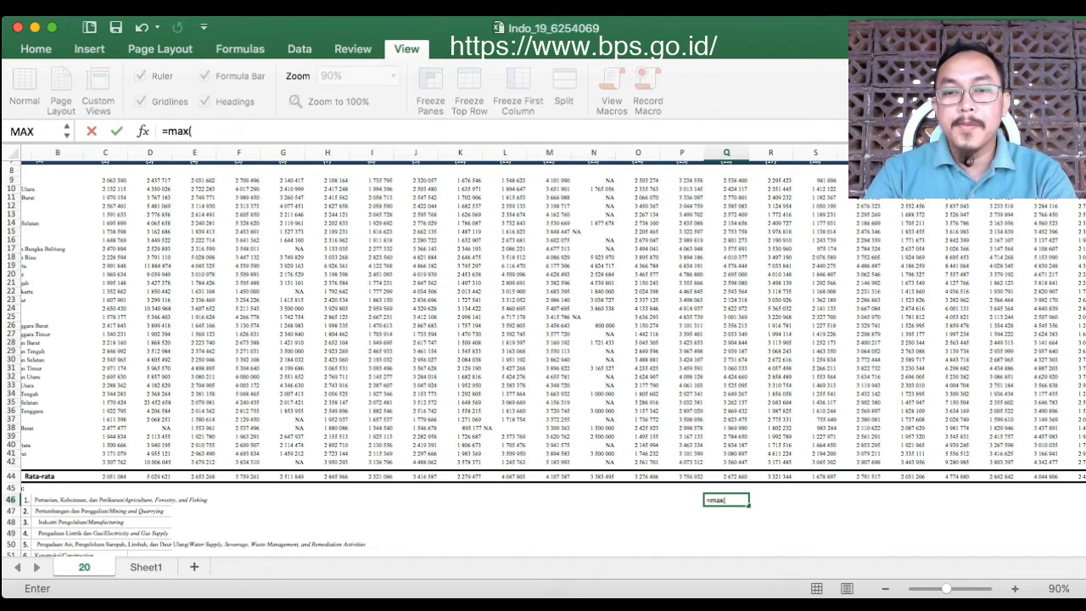
left_click(727, 463)
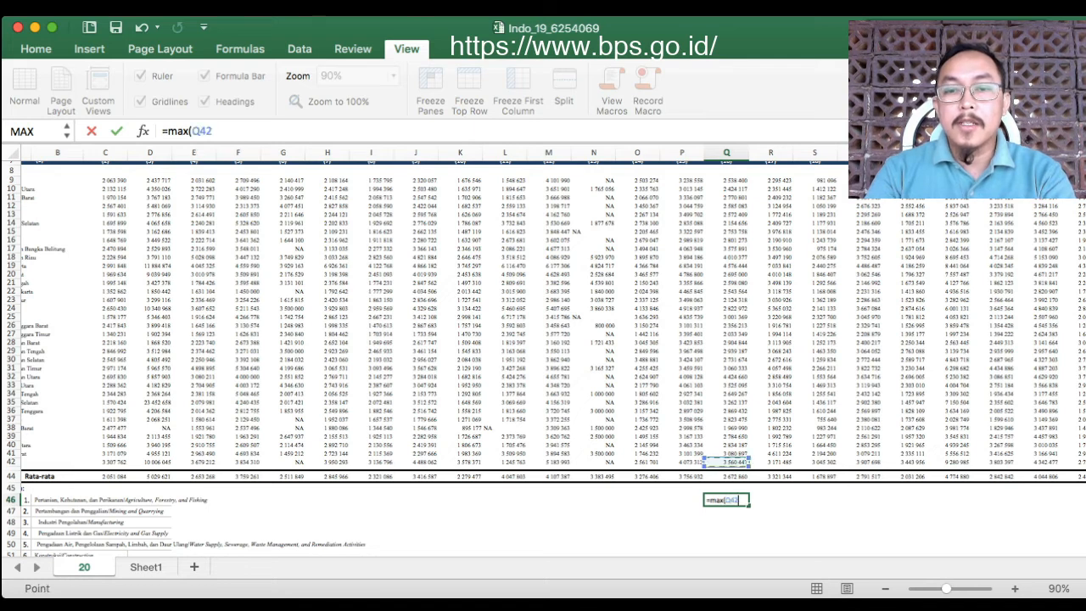
key("shift+Up")
key("shift+Up")
key("shift+Up")
key("shift+Up")
key("shift+Up")
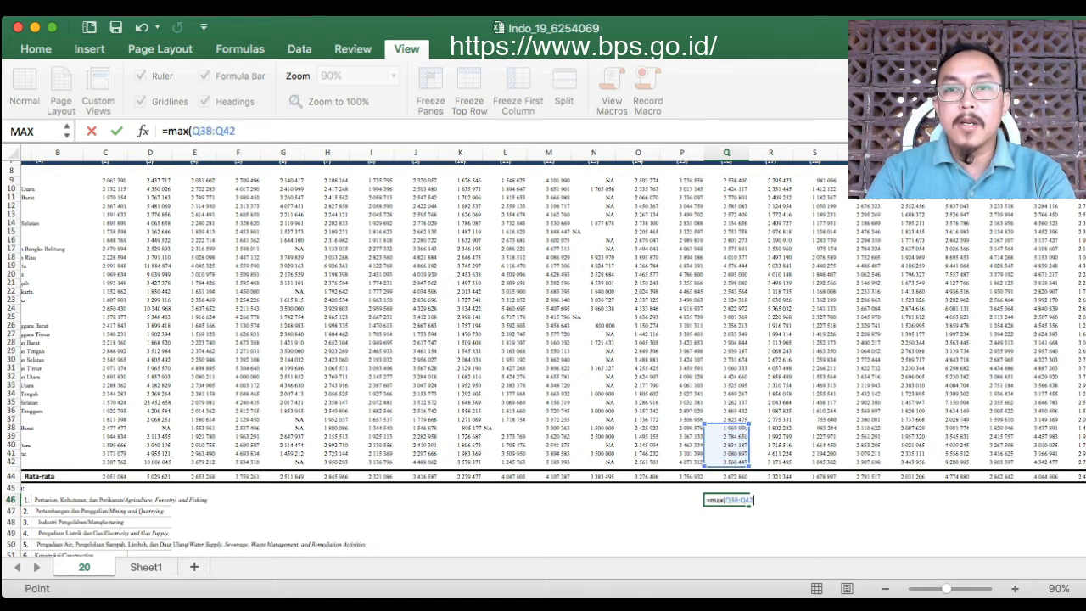
key("shift+Up")
key("shift+Up")
key("shift+Up")
key("shift+Up")
key("shift+Up")
key("shift+Up")
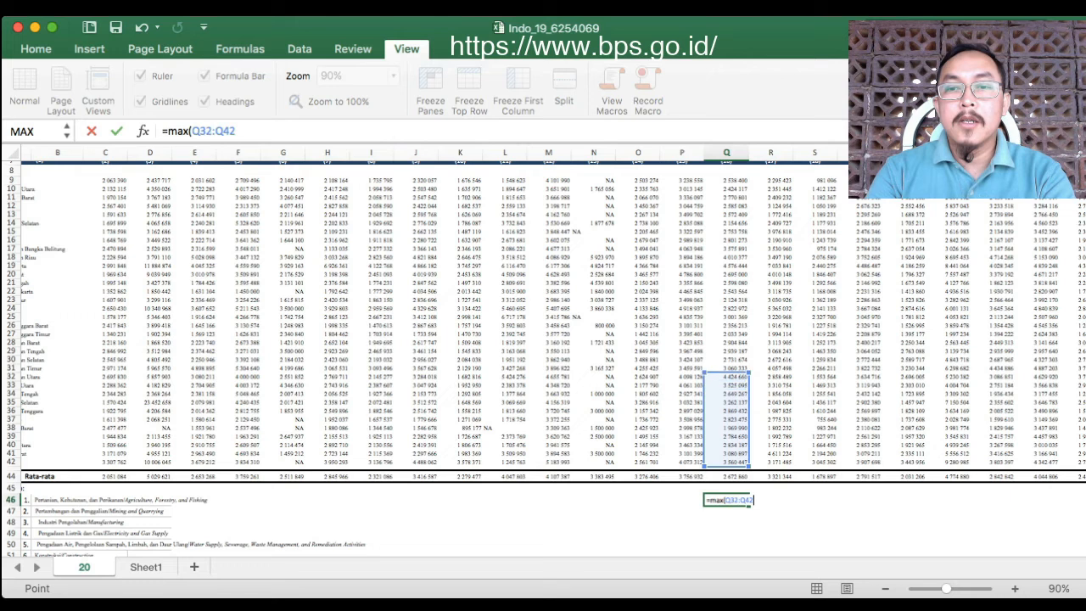
key("shift+Up")
key("shift+Up")
key("shift+Up")
key("shift+Up")
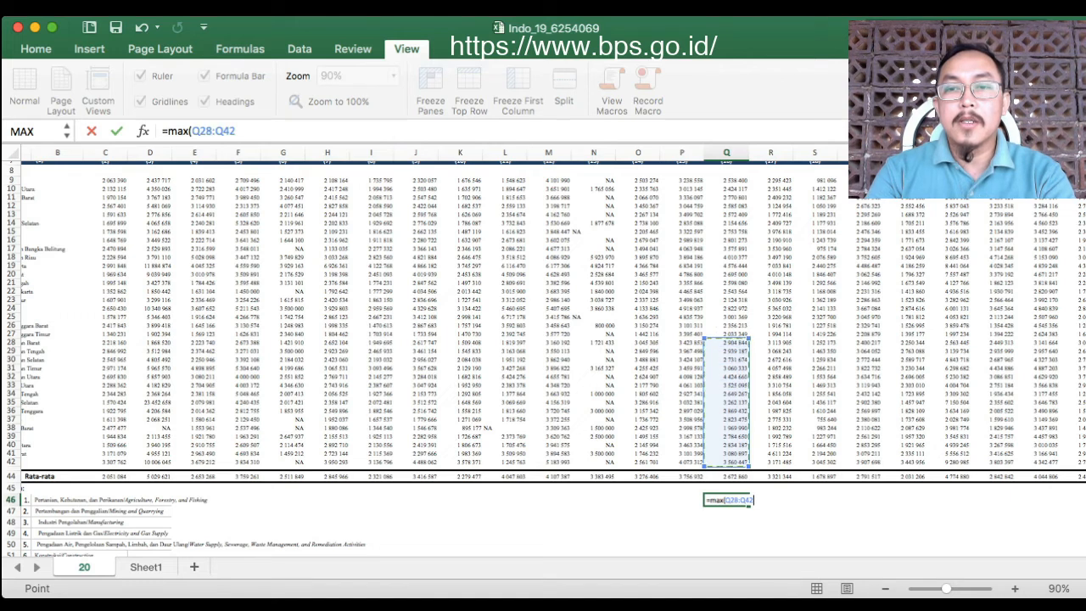
key("shift+Up")
key("shift+Up")
key("shift+Up")
key("shift+Up")
key("shift+Up")
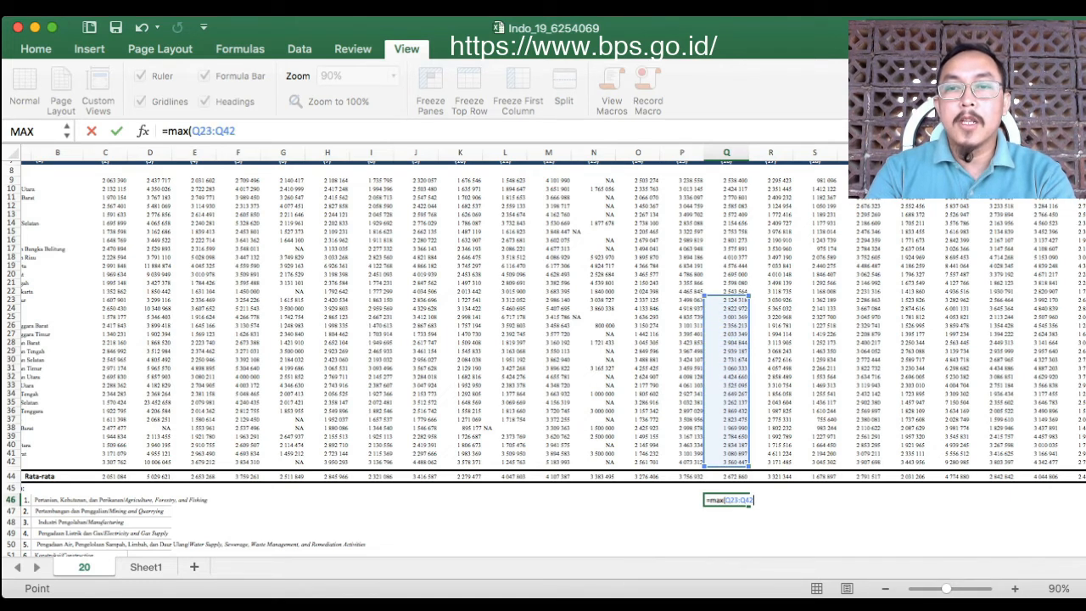
key("shift+Up")
key("shift+Up")
key("shift+Up")
key("shift+Up")
key("shift+Up")
key("shift+Up")
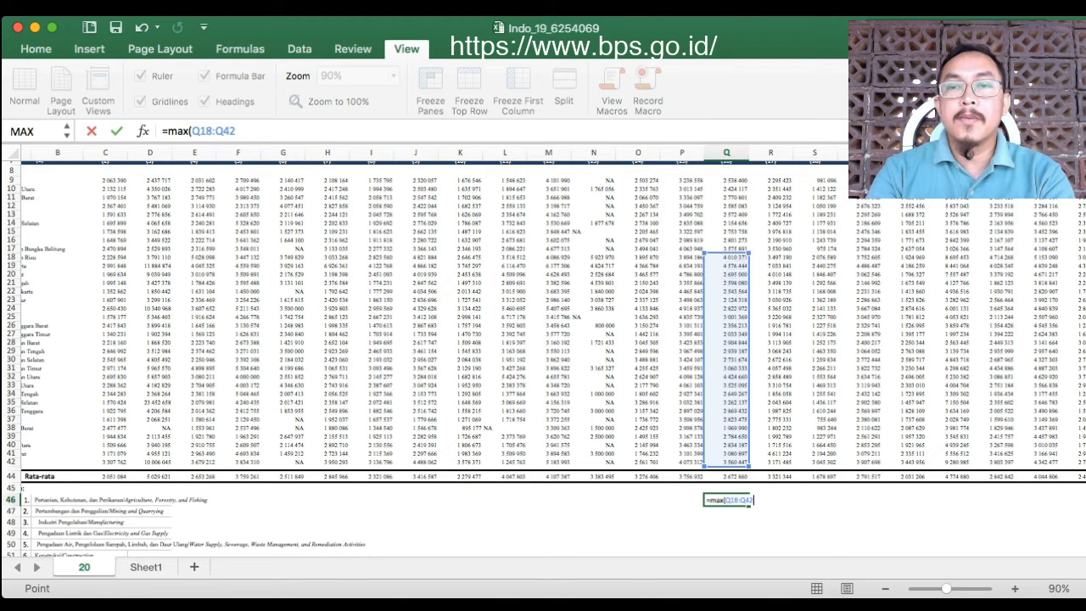
key("shift+Up")
key("shift+Up")
key("shift+Up")
key("shift+Up")
key("shift+Up")
key("shift+Up")
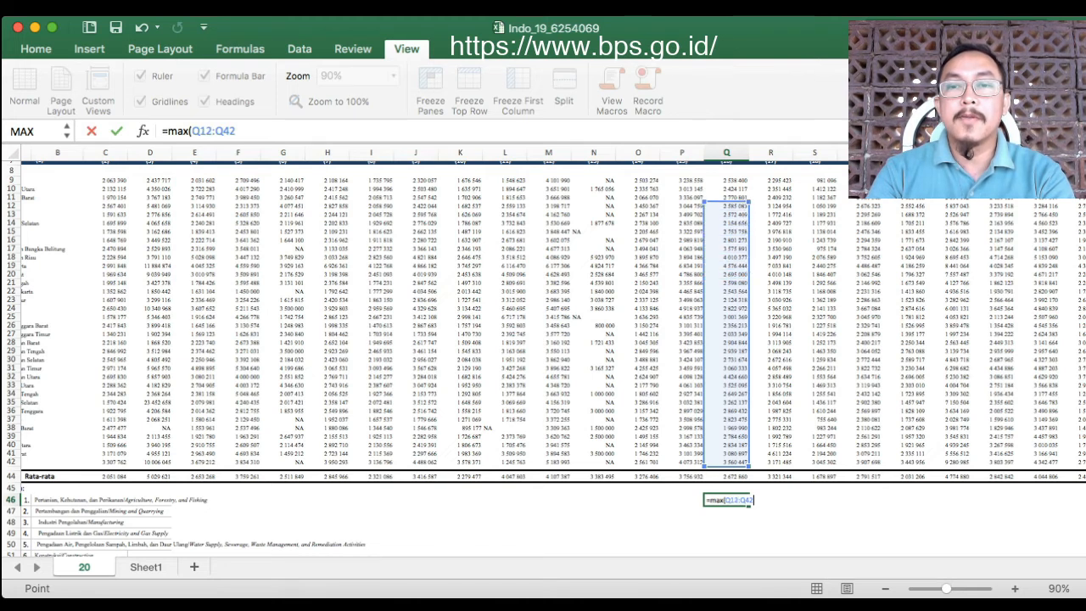
key("shift+Up")
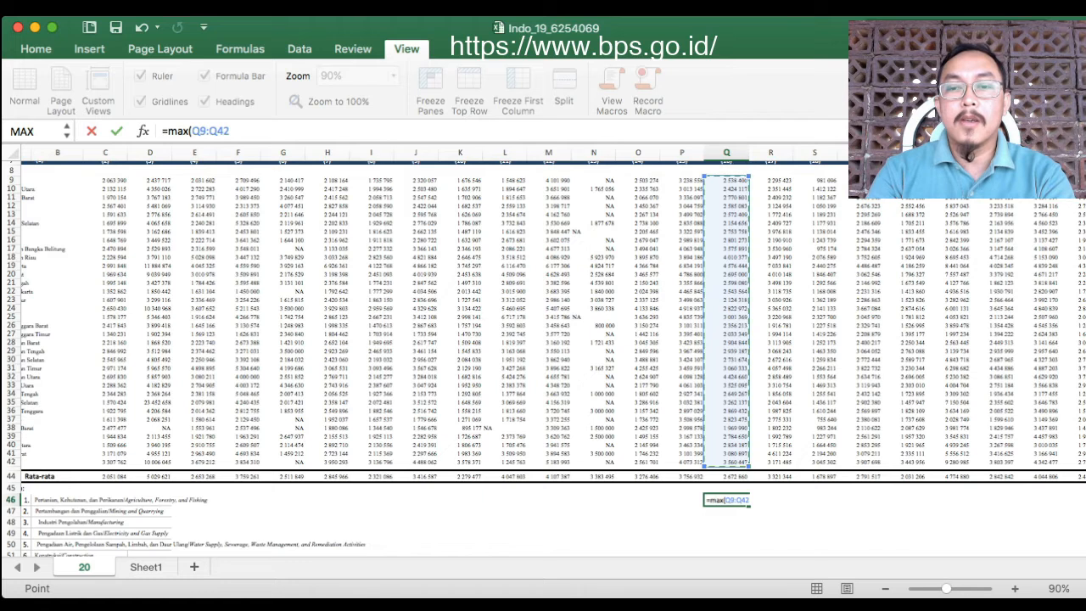
key("Return")
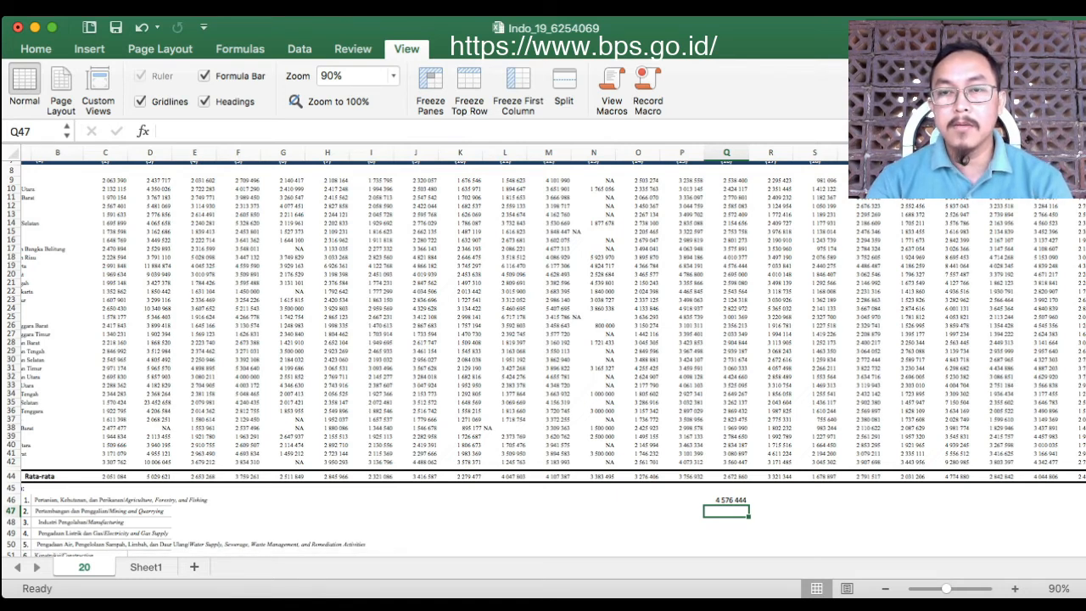
- Insert a scatter chart with smooth lines and markers from the sector 16 wages in R9:R42
left_click(770, 181)
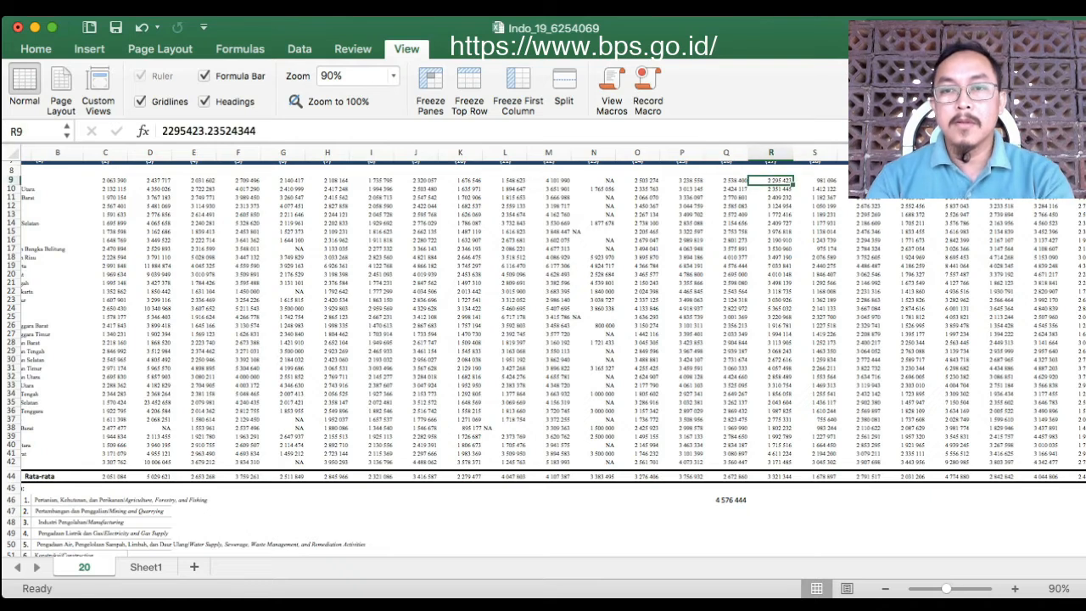
left_click_drag(770, 181, 770, 462)
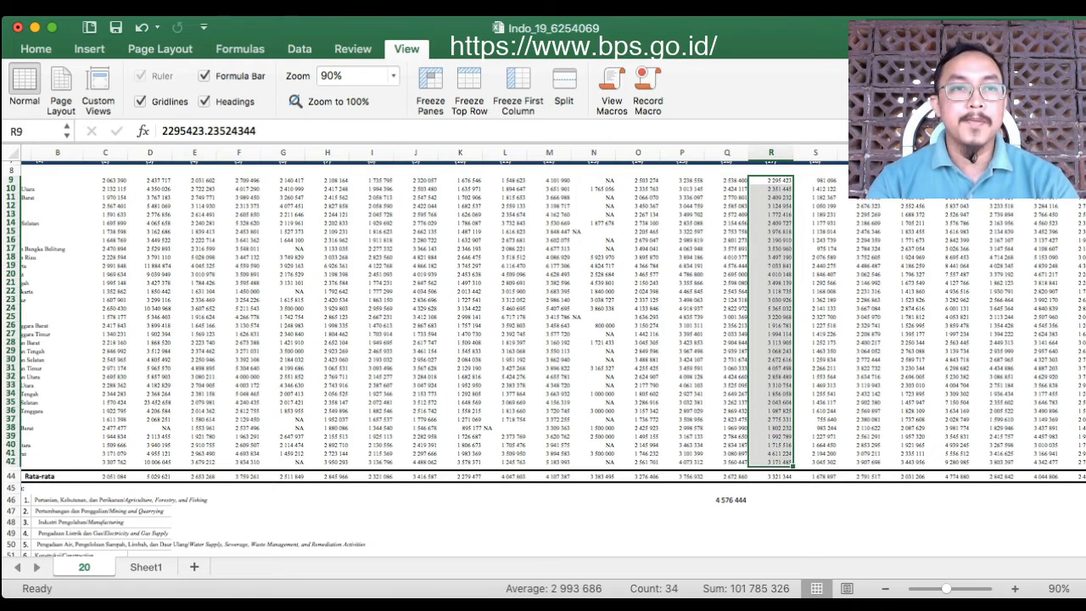
left_click(89, 49)
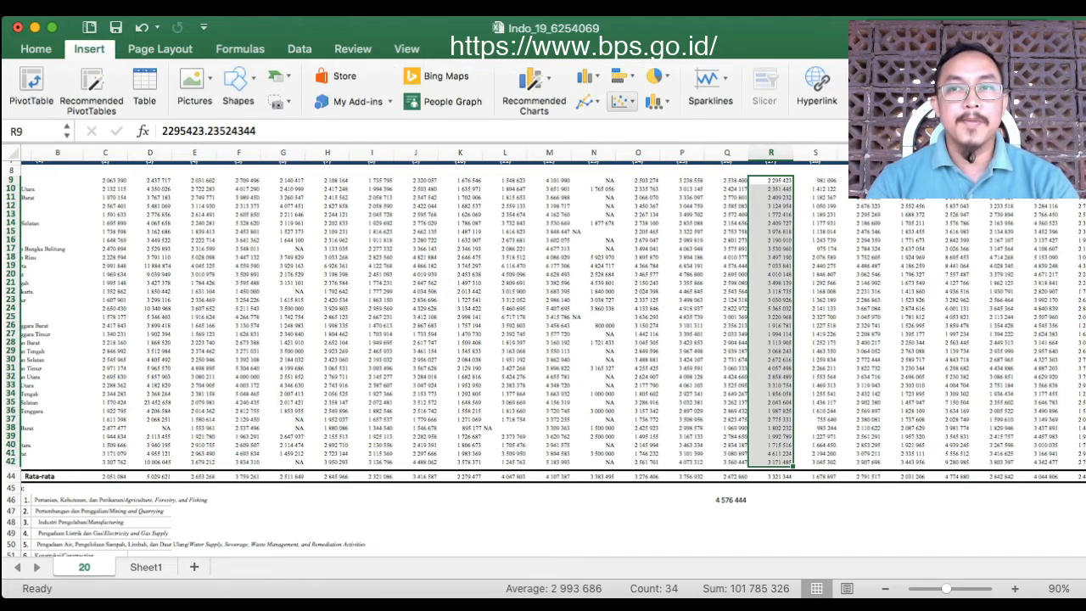
left_click(623, 101)
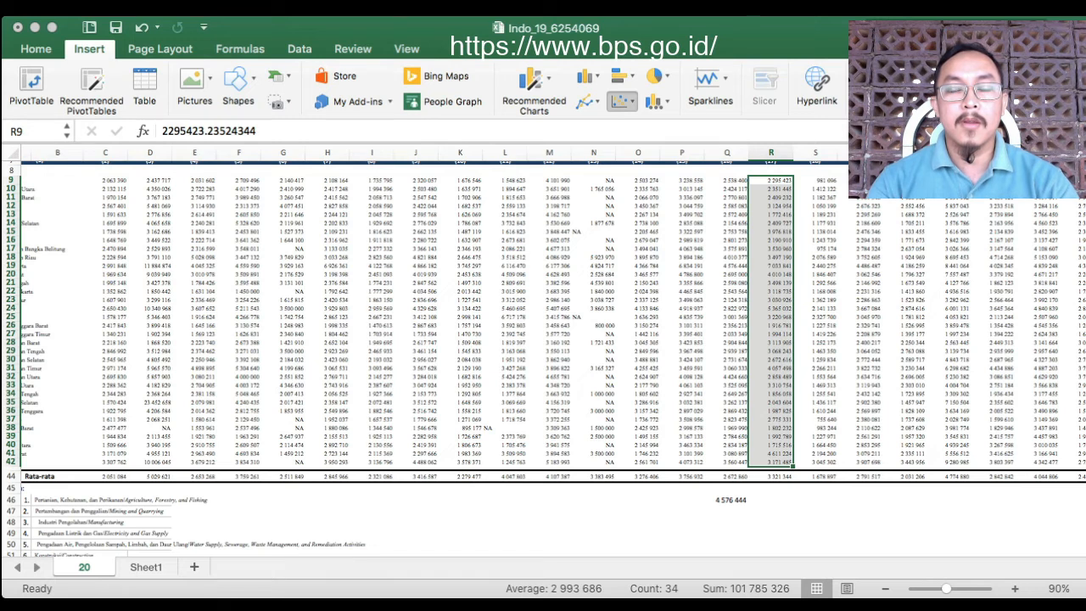
left_click(670, 151)
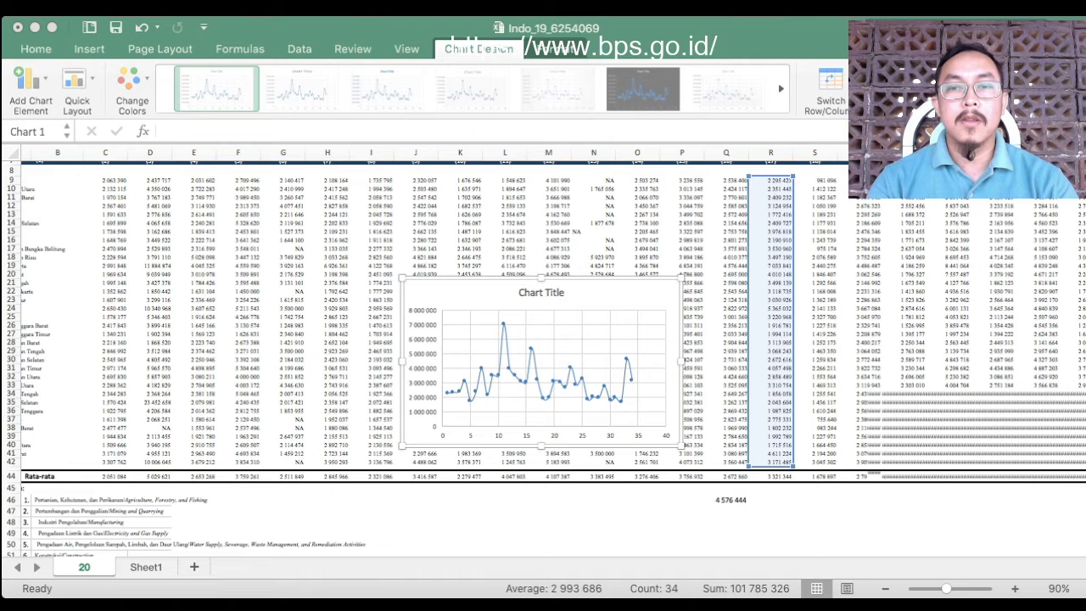
- Move the sector wage scatter chart to its own new chart sheet
key("Return")
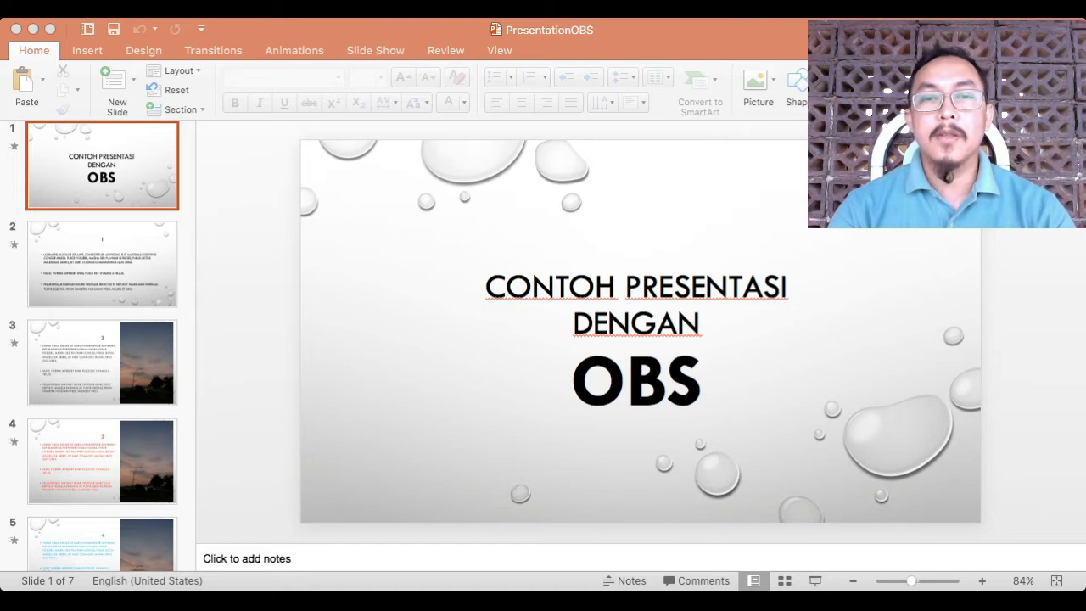
- Switch to the PresentationOBS file in PowerPoint and page forward from the title slide to slide 4
key("super+Tab")
key("Down")
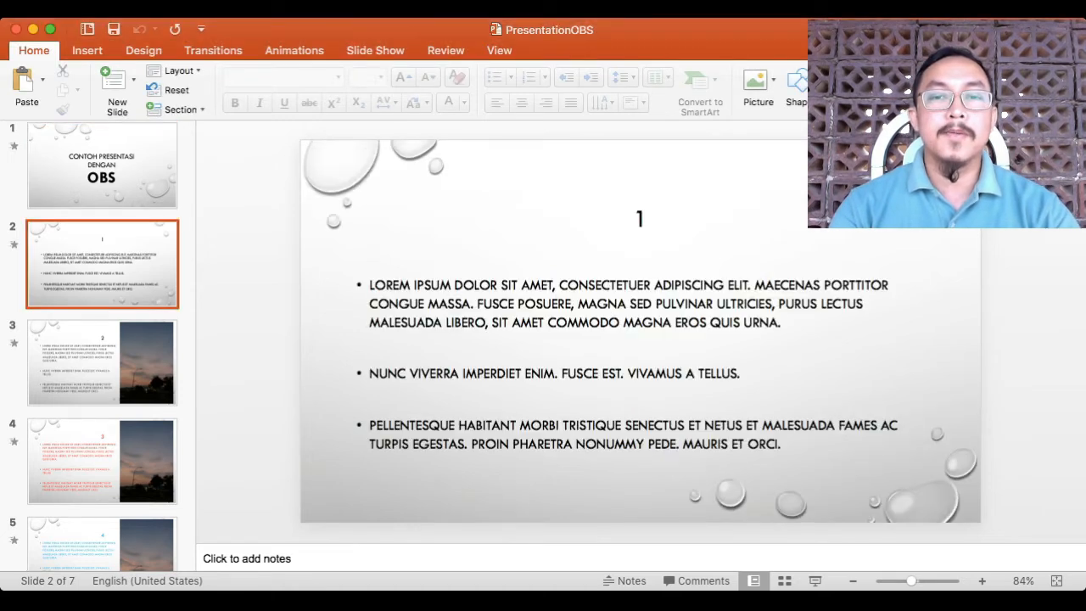
key("Down")
key("Down")
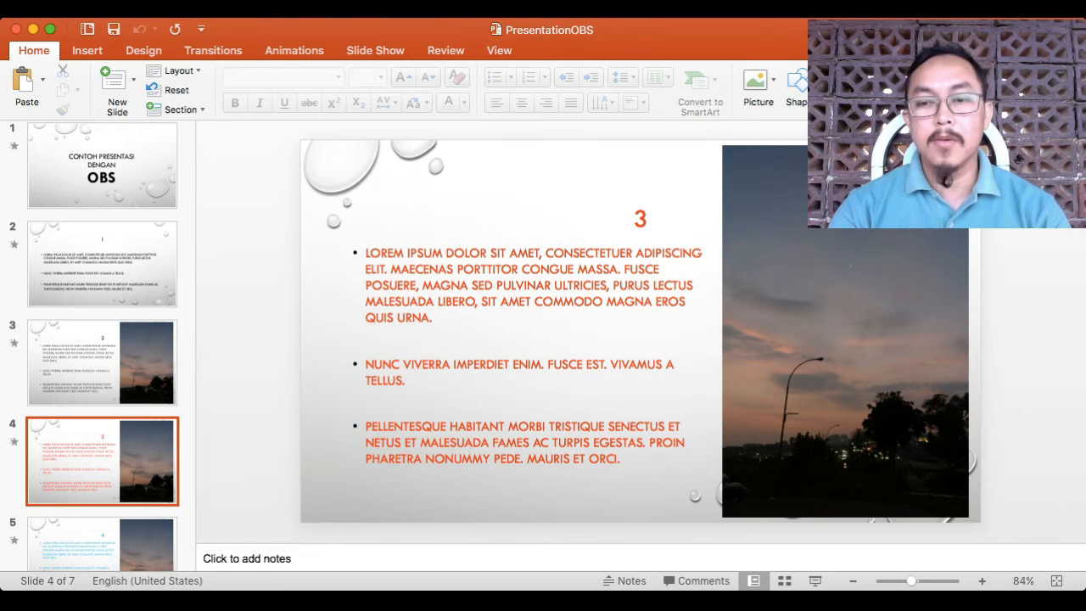
- Switch back to the Excel workbook and view the wage chart on its chart sheet
key("super+Tab")
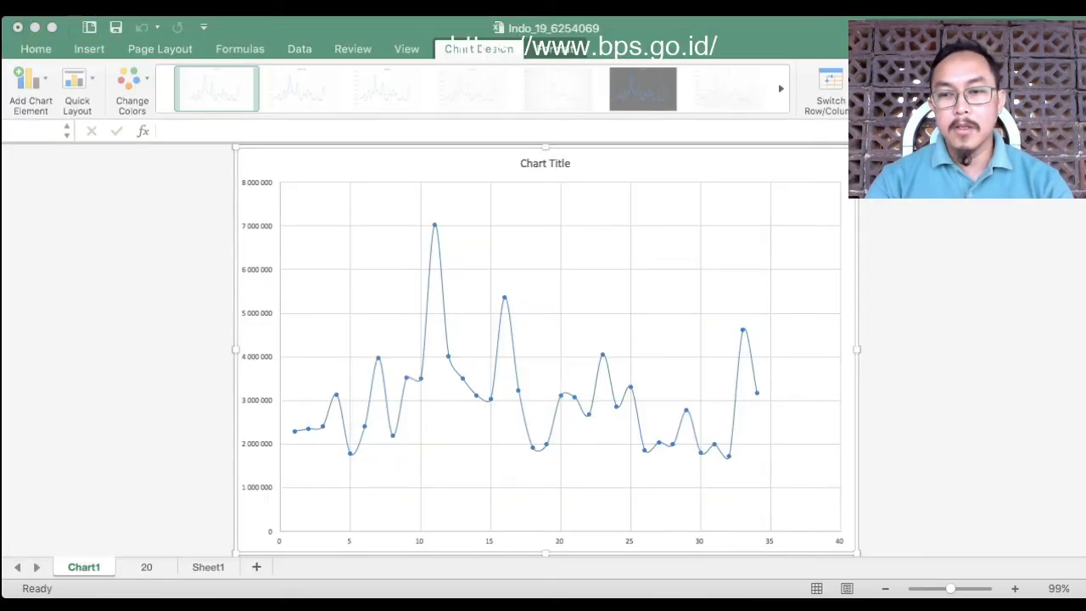
key("super+Tab")
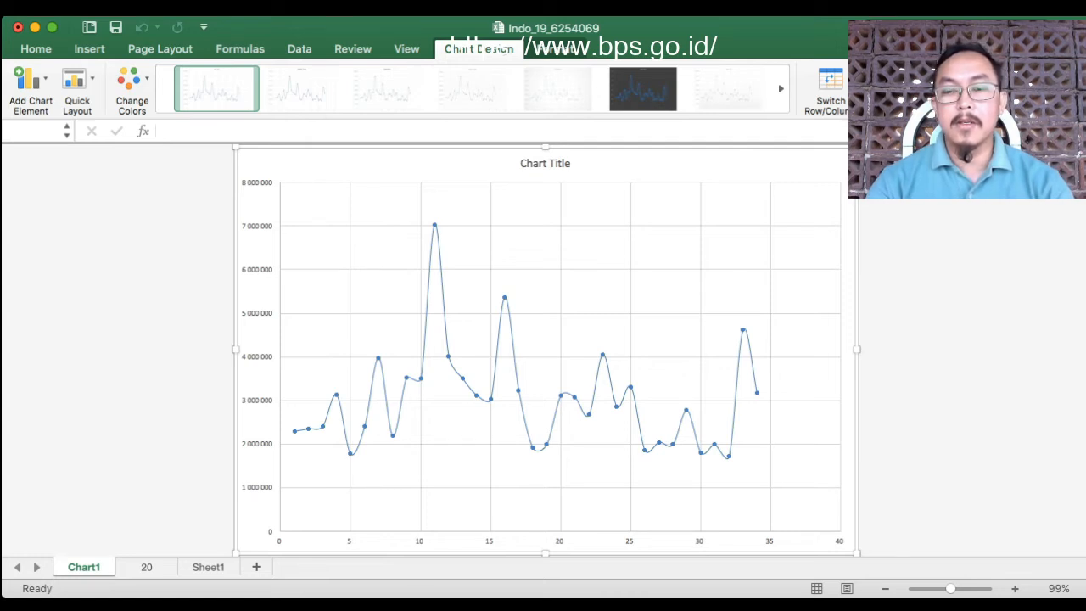
key("super+Tab")
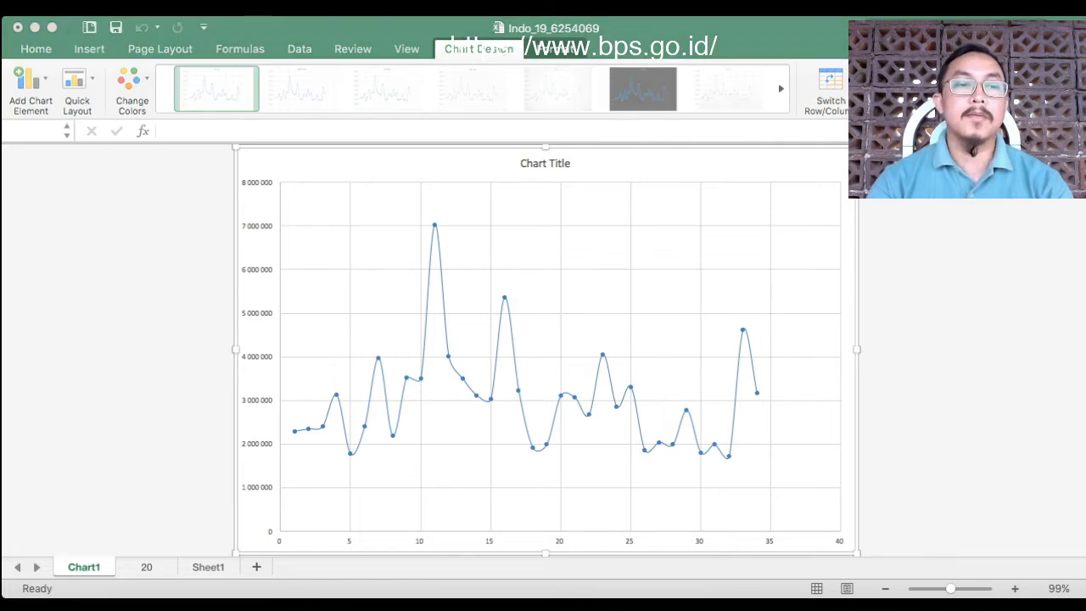
- Switch to OBS, select the OBS scene and review the recording output settings, closing them without changes
left_click(23, 452)
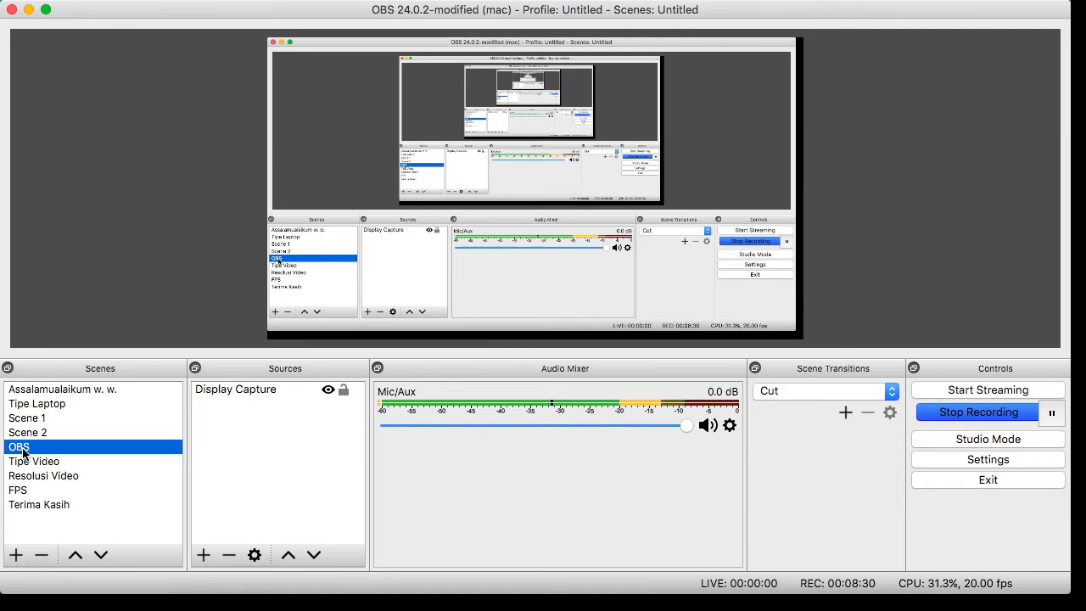
left_click(973, 461)
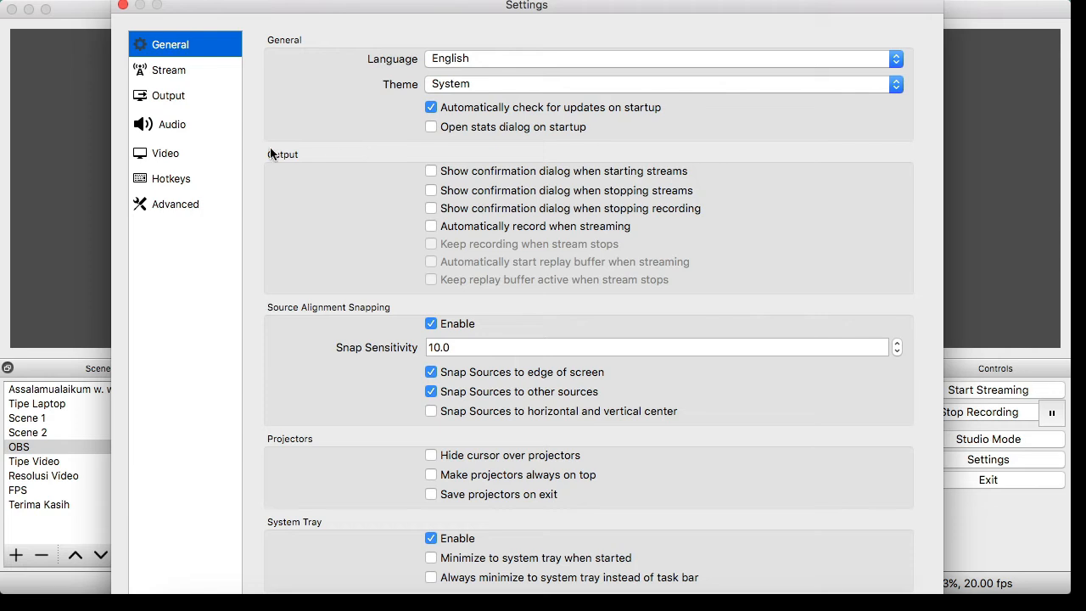
left_click(185, 99)
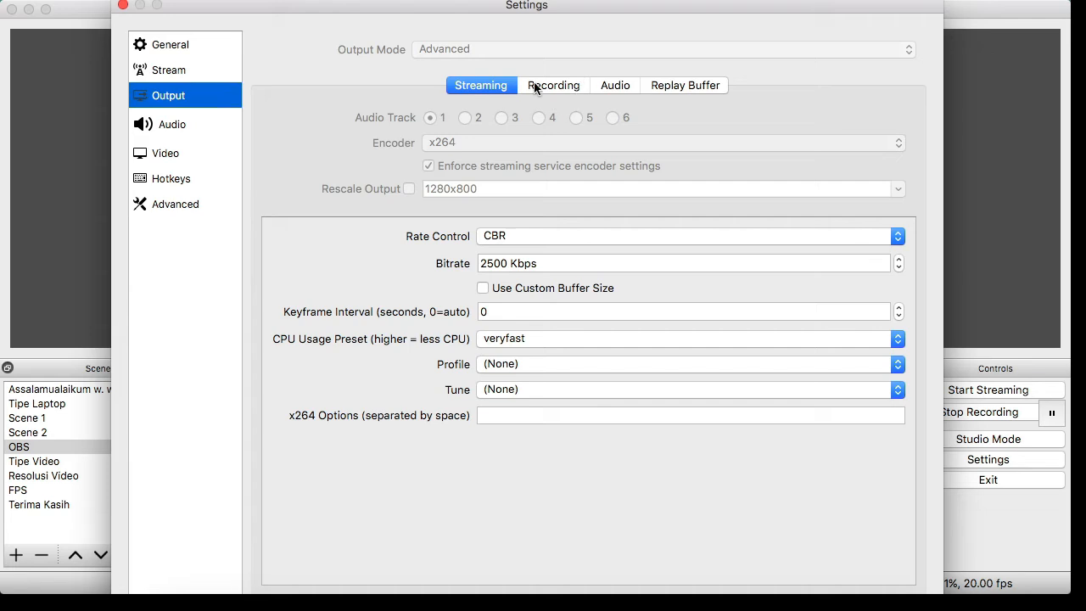
left_click(559, 85)
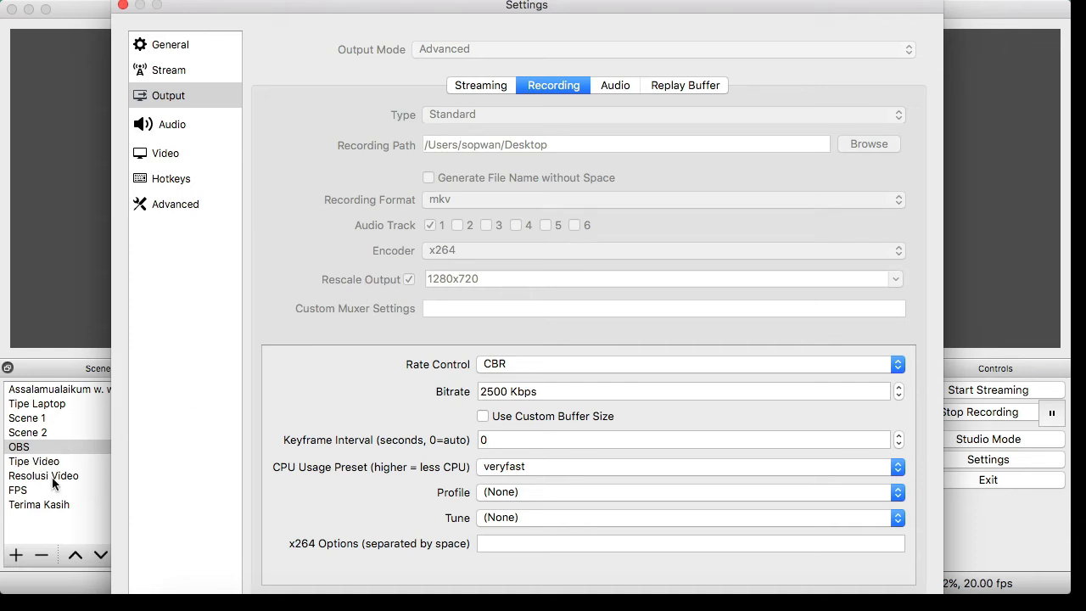
left_click(123, 5)
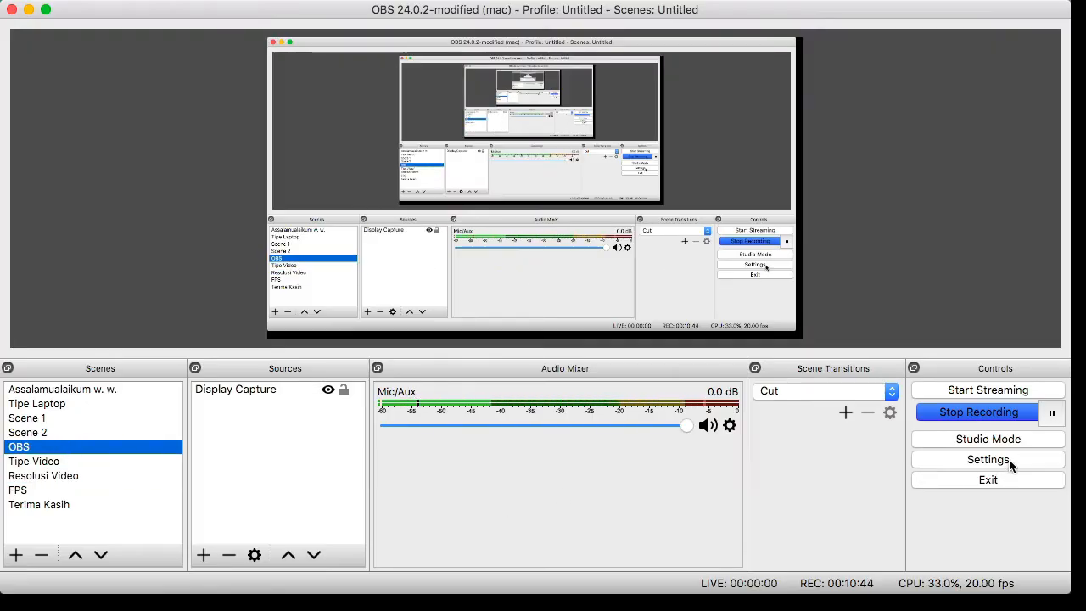
- Reopen the recording output settings, check the recording path and format, and close them
left_click(1009, 459)
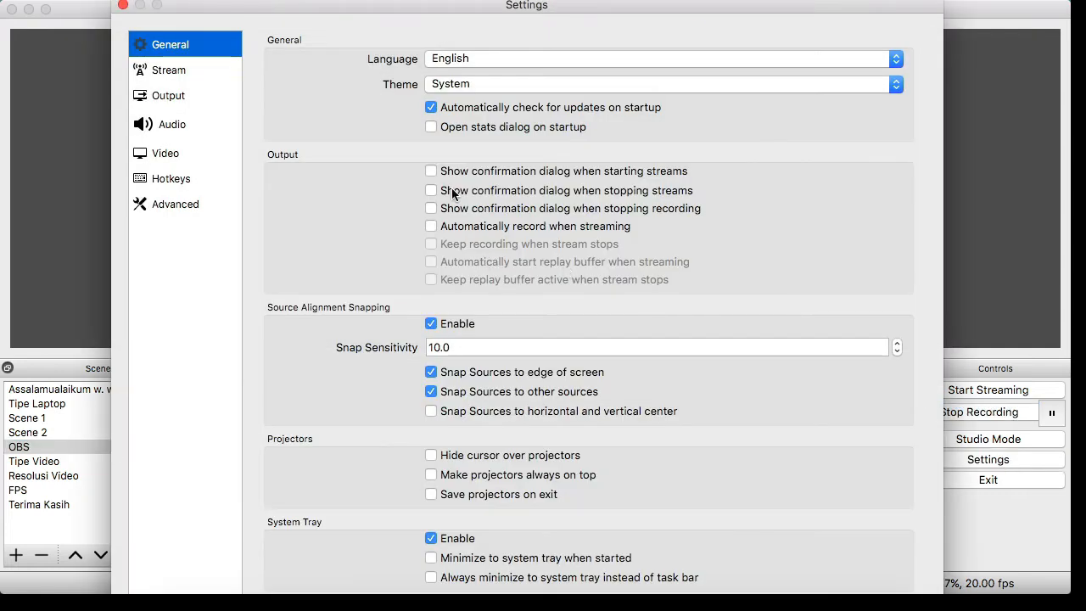
left_click(168, 97)
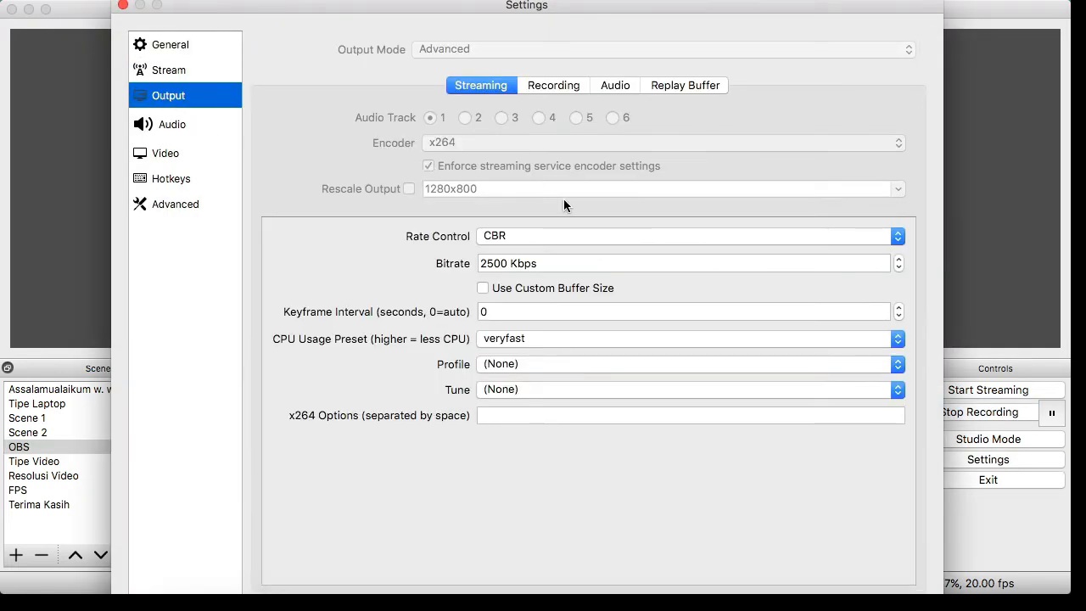
left_click(549, 85)
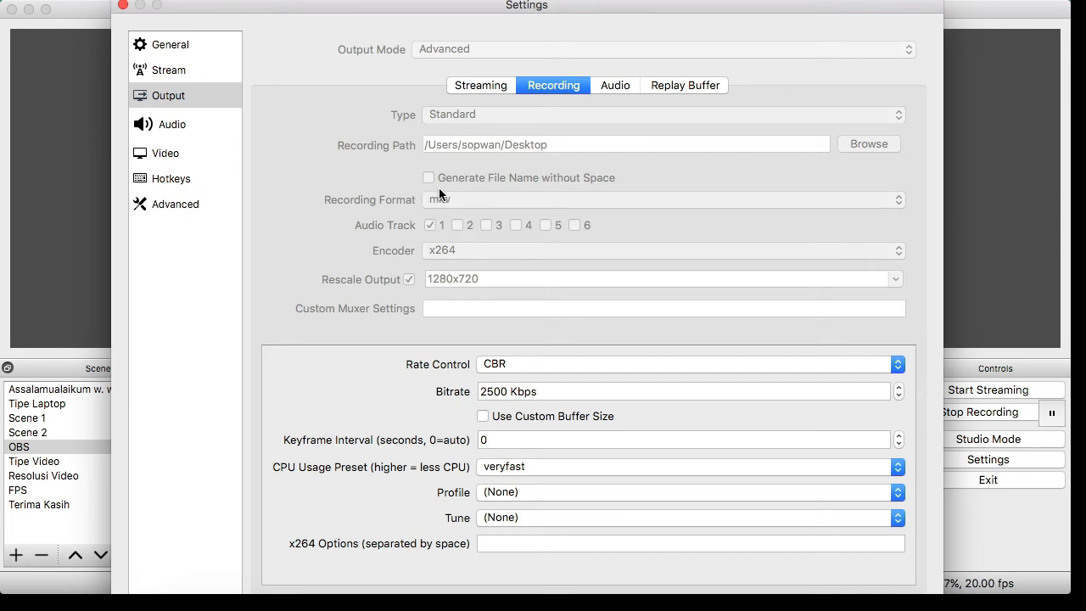
left_click(123, 5)
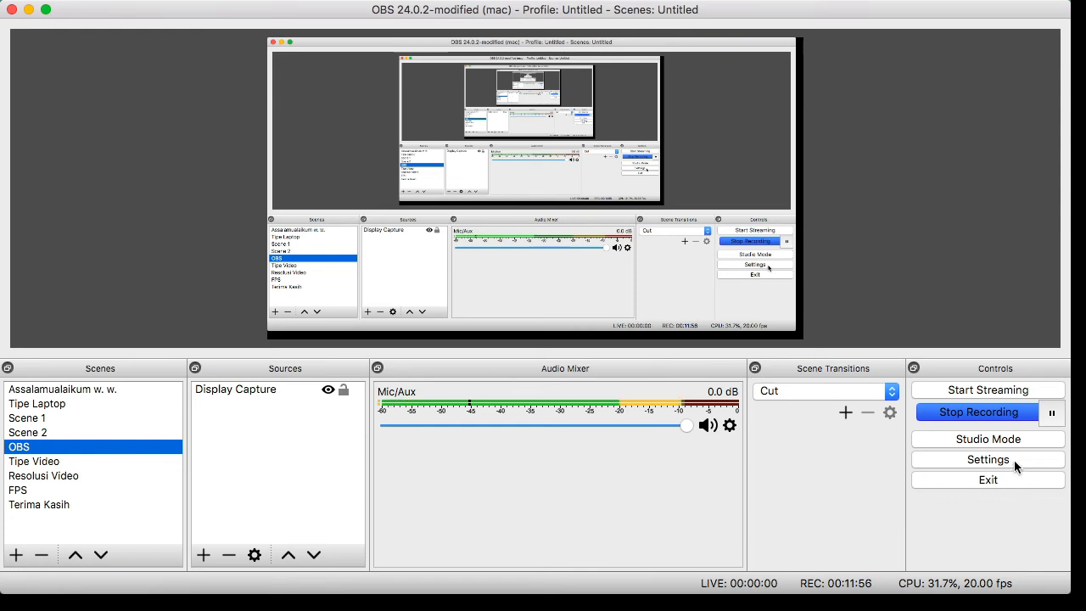
- Compare the encoder and rescale options for recording with the resolutions in the video settings, then close the settings
left_click(1014, 460)
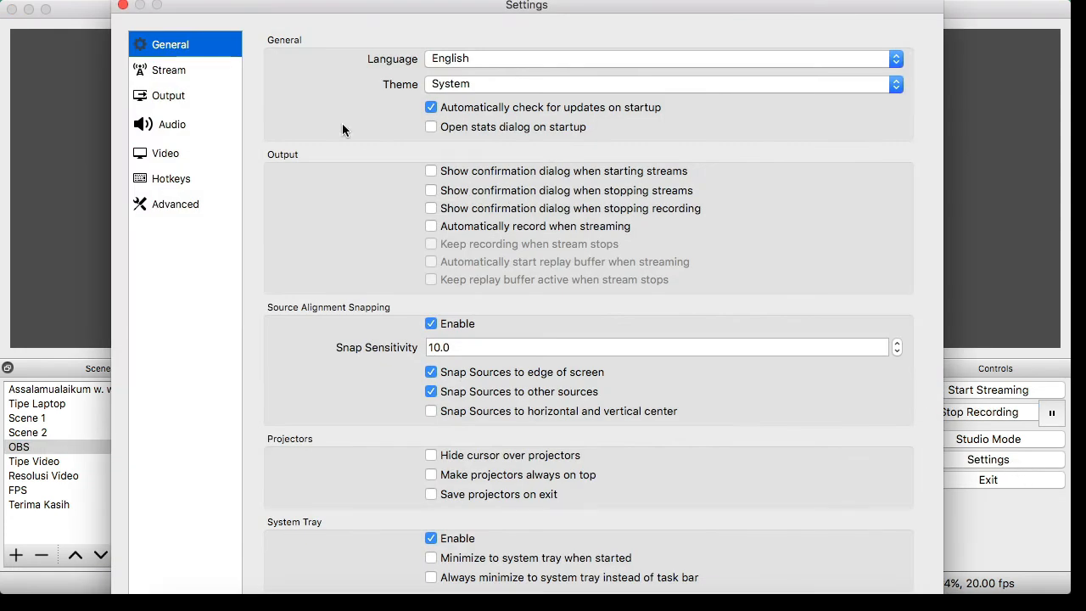
left_click(155, 96)
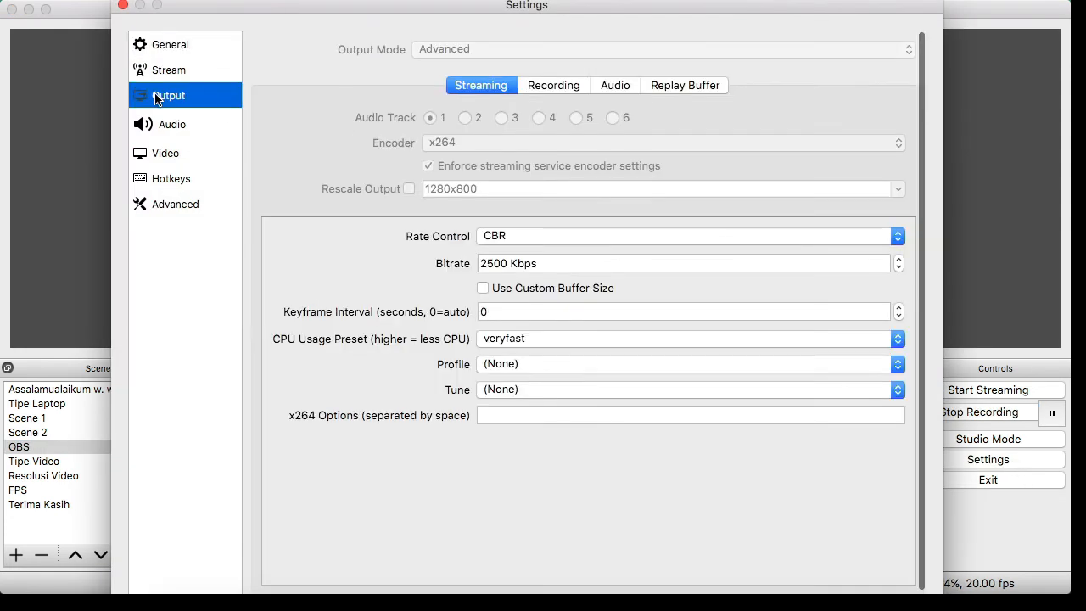
left_click(559, 86)
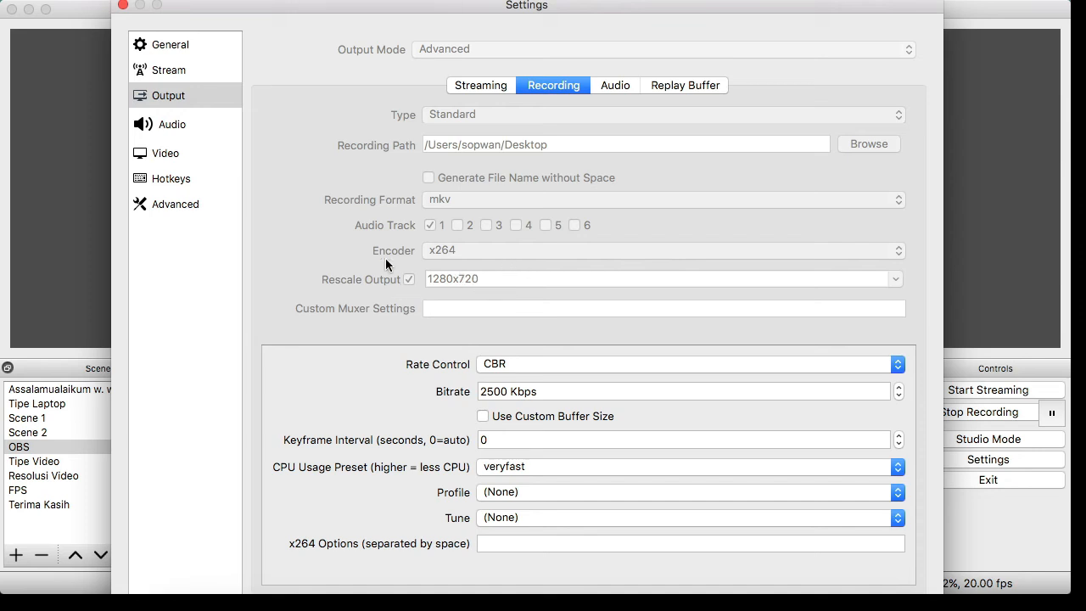
left_click(172, 158)
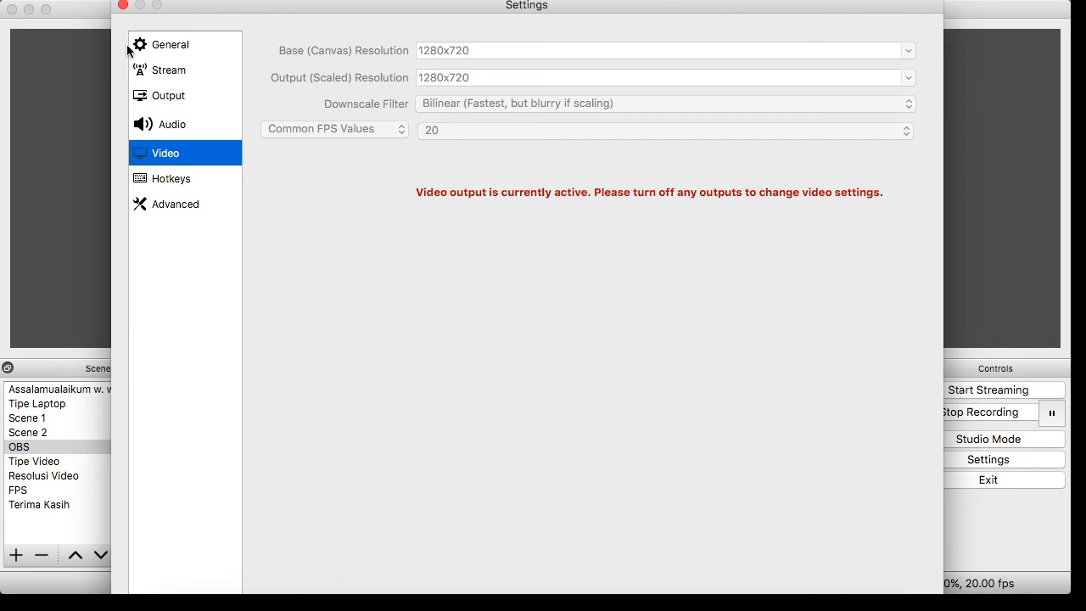
left_click(122, 7)
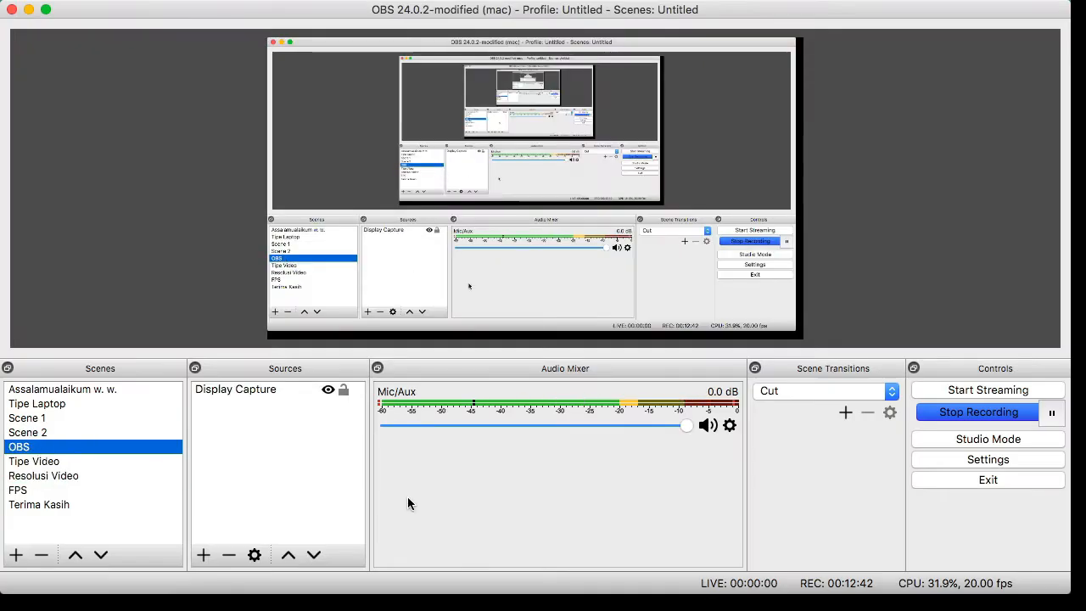
- Check the base and output resolutions in the video settings and close them
left_click(984, 460)
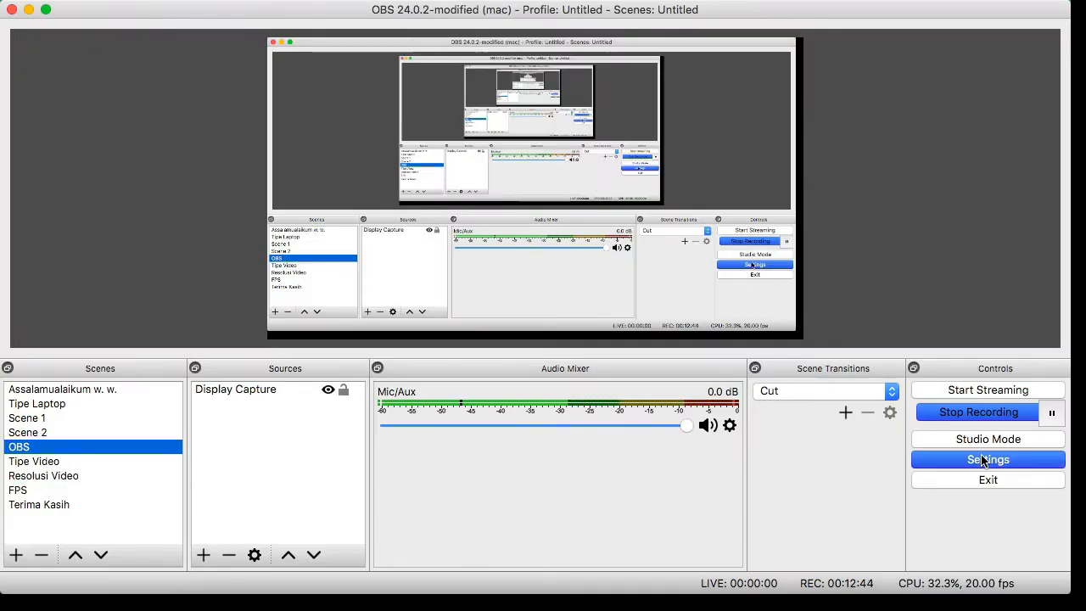
left_click(166, 155)
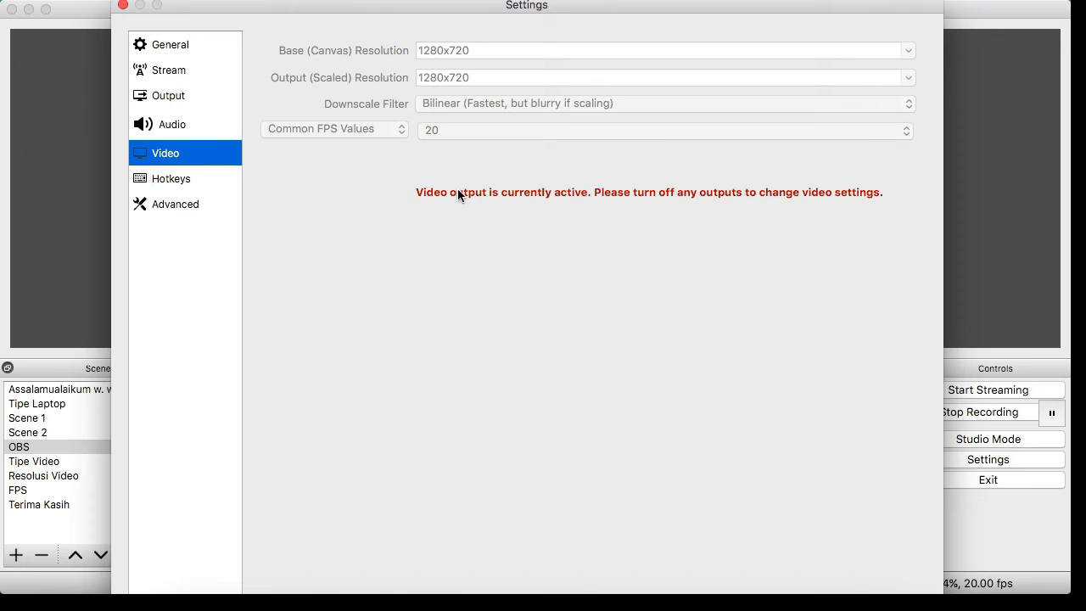
left_click(123, 9)
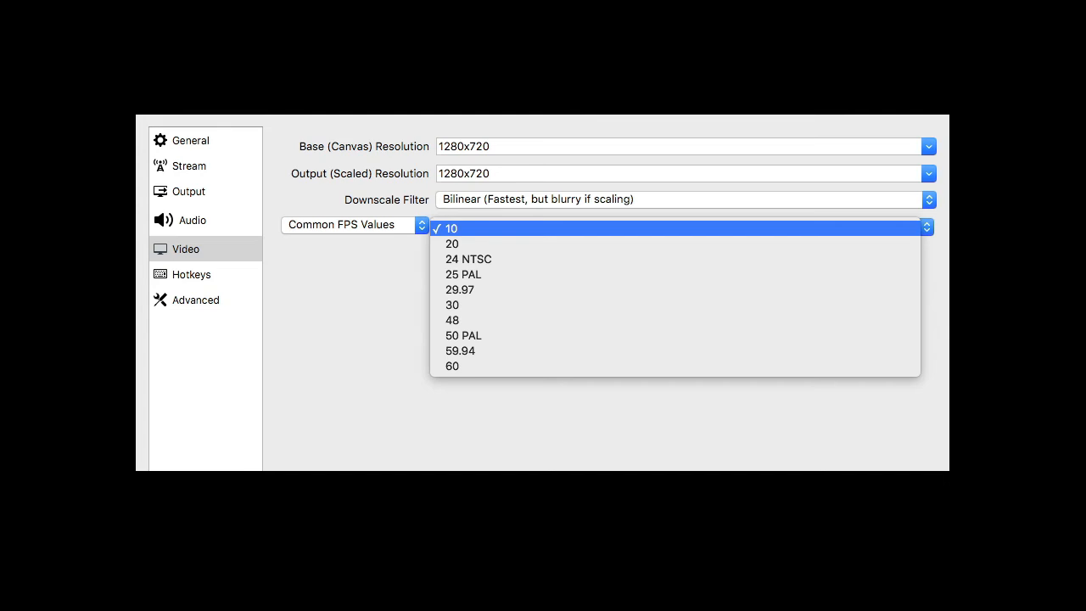
- Return to the OBS scene, inspect the common FPS value in the video settings and close them
left_click(37, 444)
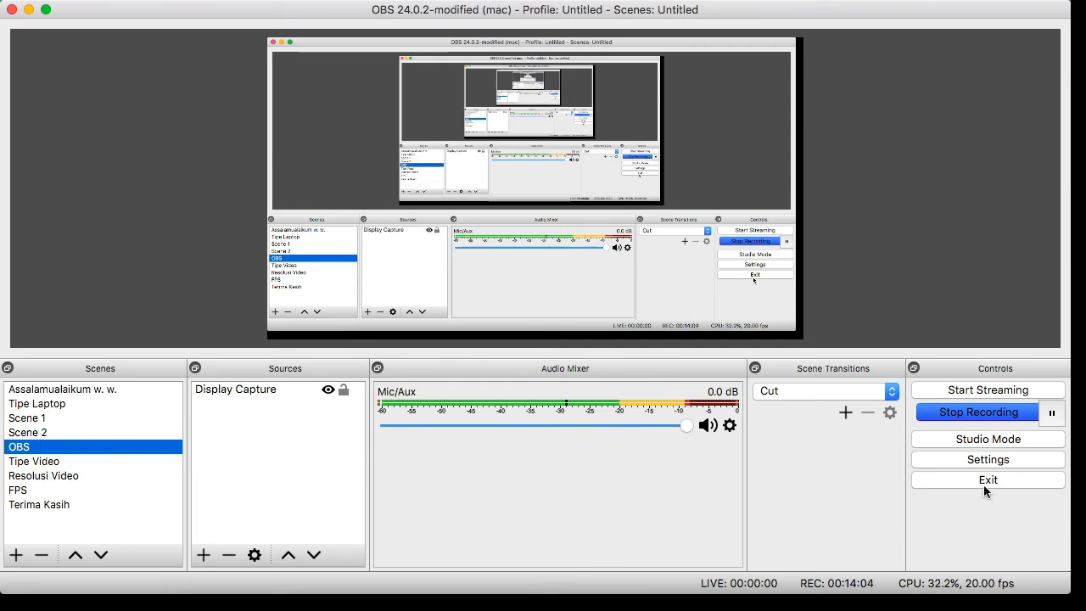
left_click(980, 458)
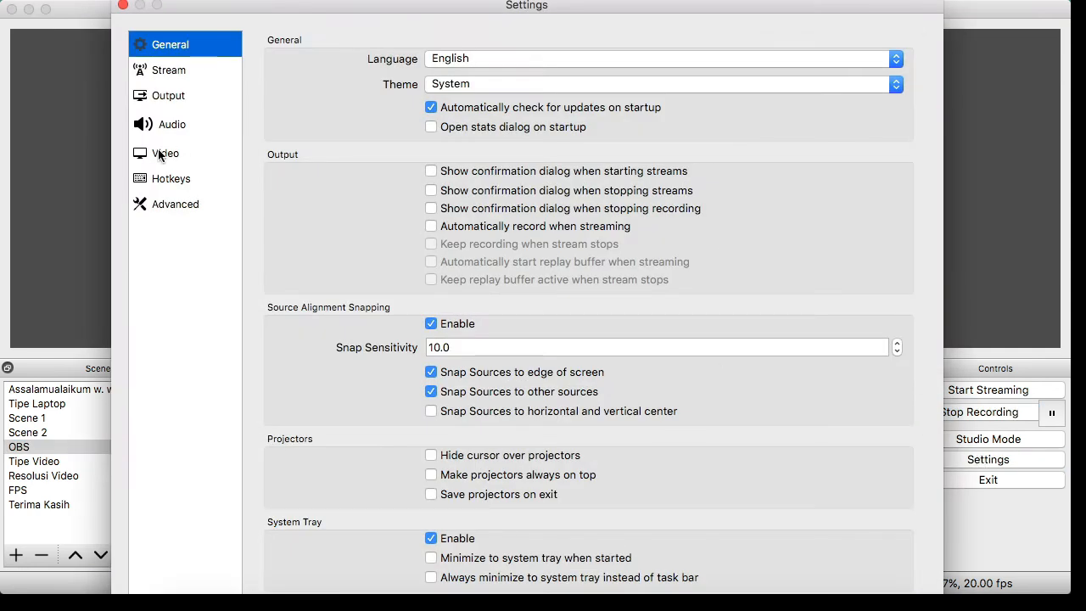
left_click(169, 152)
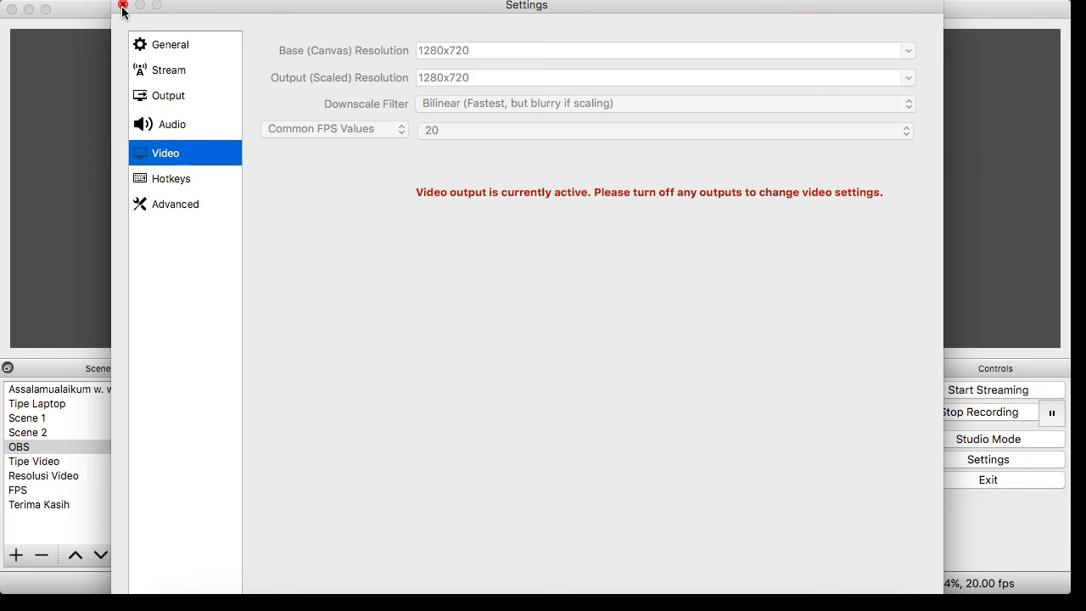
left_click(122, 7)
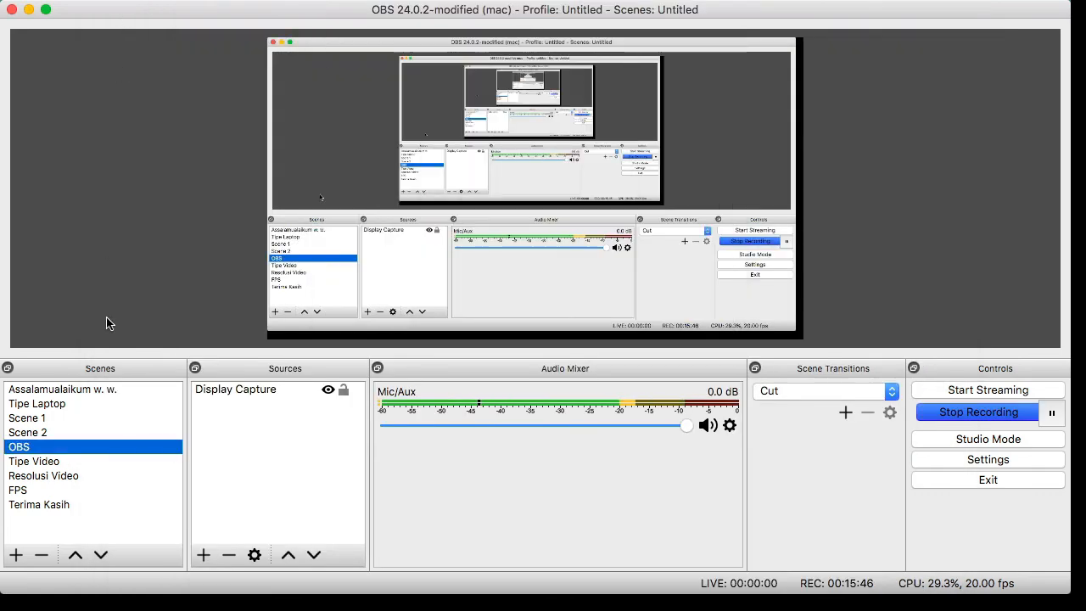
- Activate Scene 1, switch to the PowerPoint presentation and page forward from slide 4 to the last slide
left_click(39, 419)
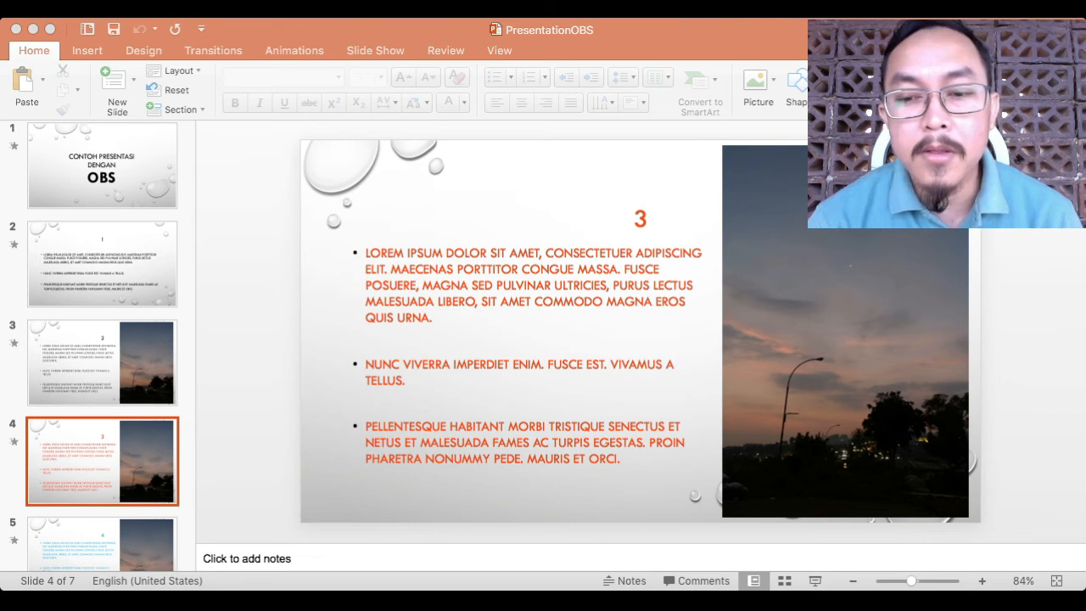
key("super+Tab")
key("Down")
key("Down")
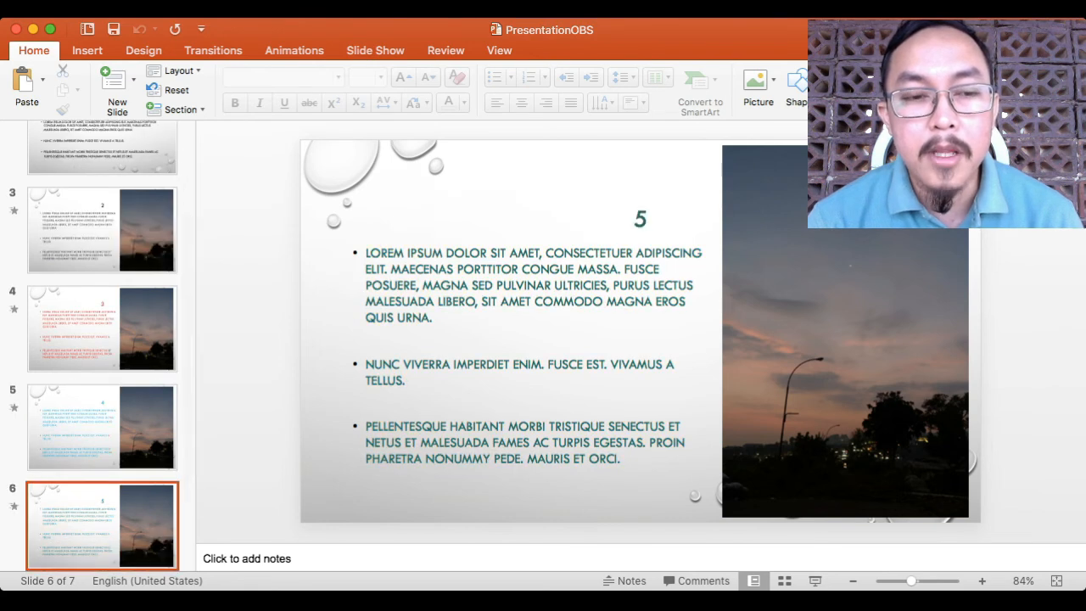
key("Down")
- Page back through the presentation from the closing slide to the title slide
key("Up")
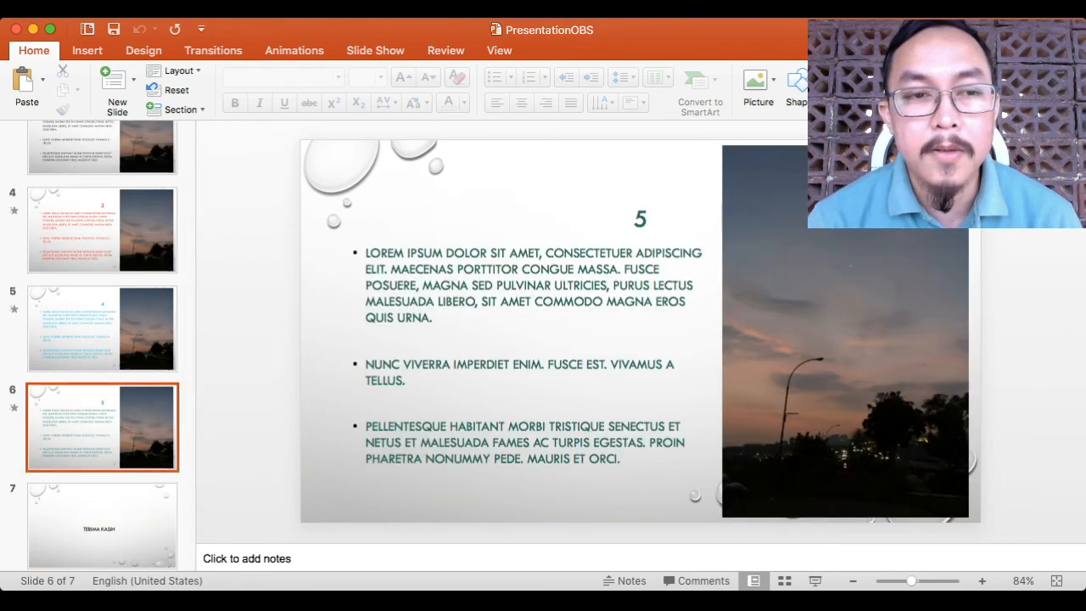
key("Up")
key("Up")
key("Up")
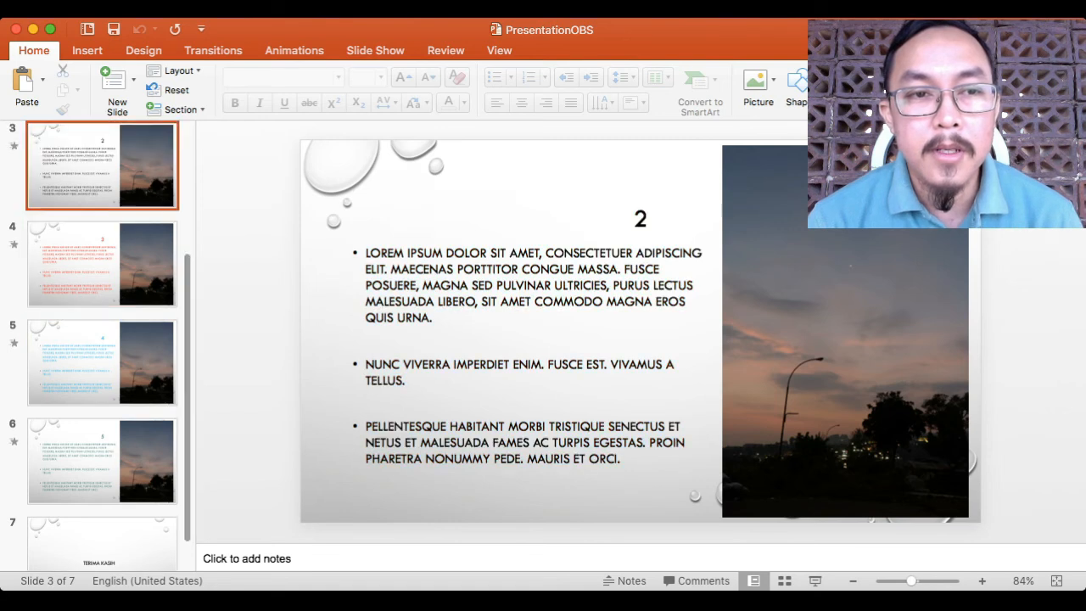
key("Up")
key("Up")
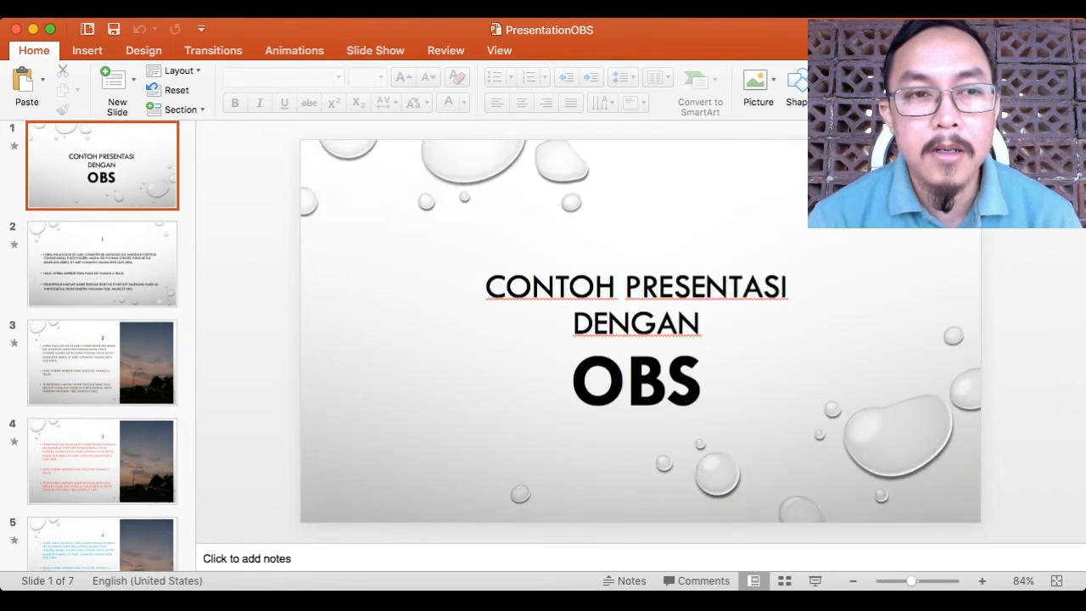
- Advance the presentation from the title slide to slide 4
key("Down")
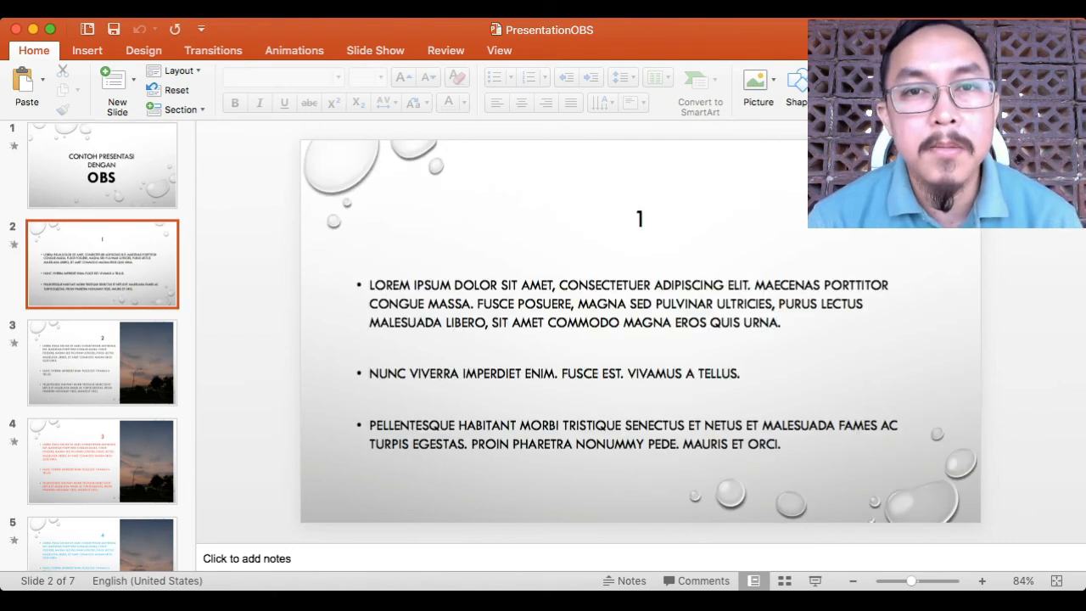
key("Down")
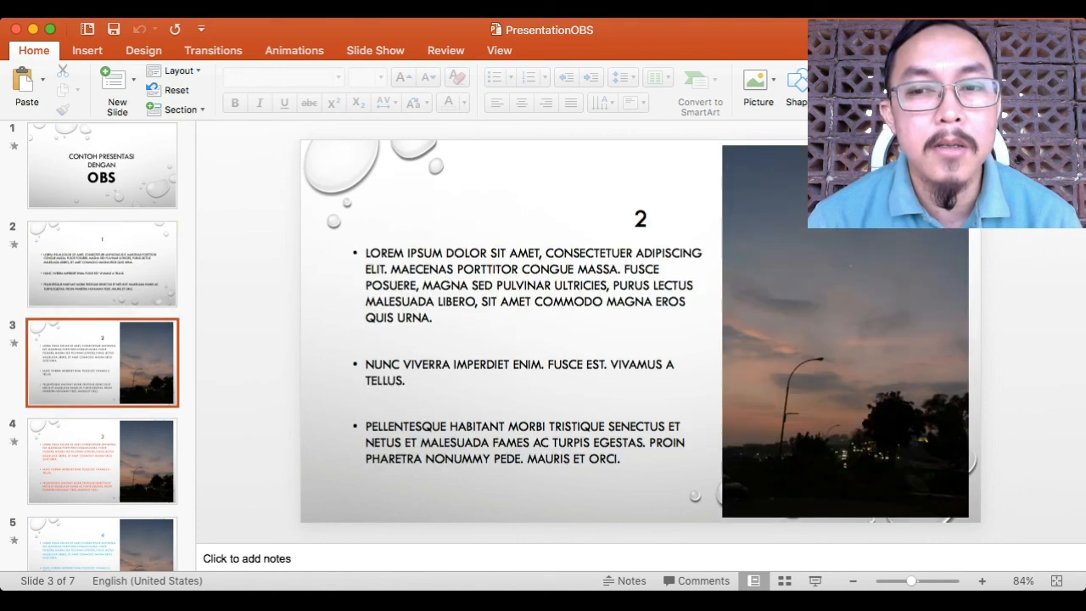
key("Down")
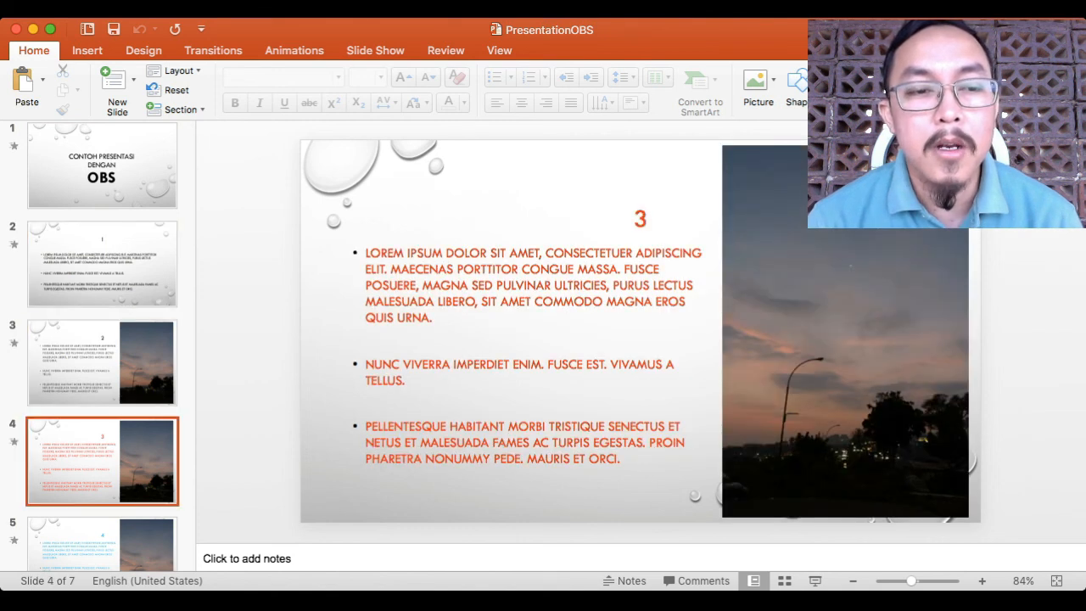
- Advance the presentation from slide 4 to slide 6 and switch to the Excel workbook's chart sheet
key("Down")
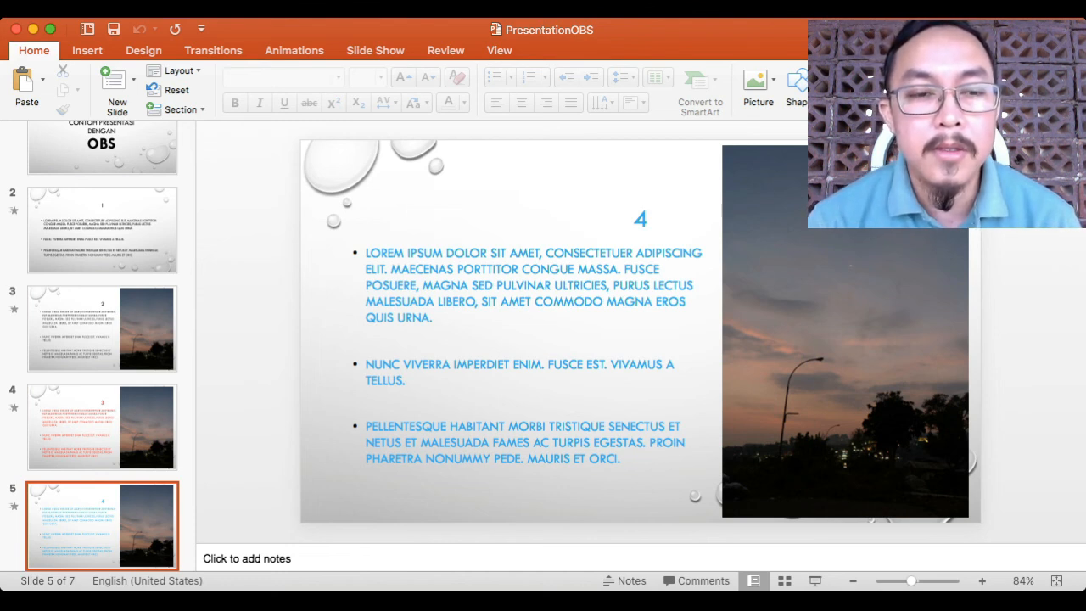
key("Down")
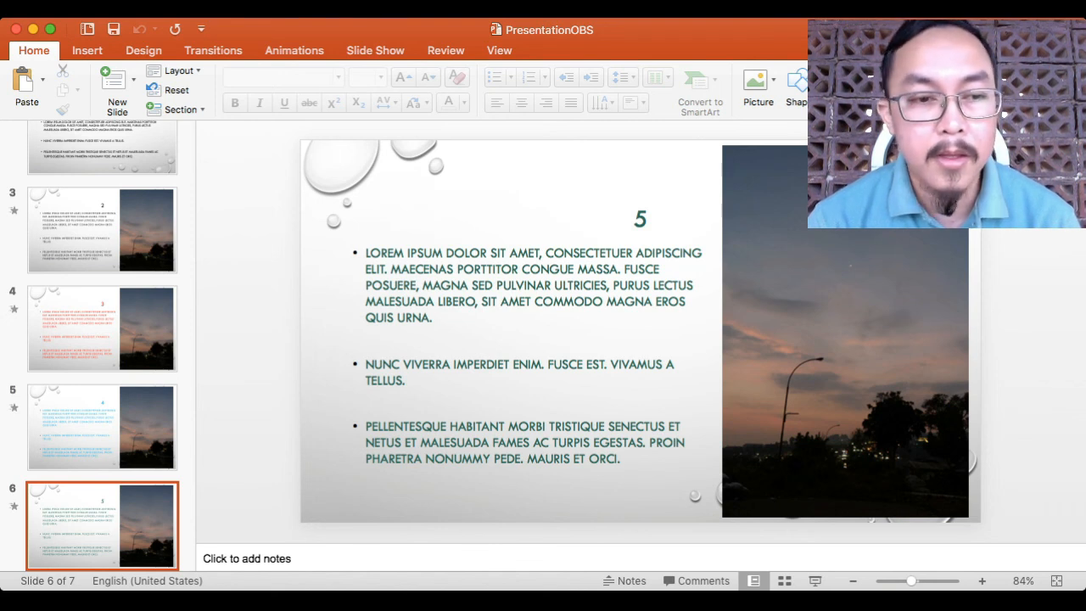
key("super+Tab")
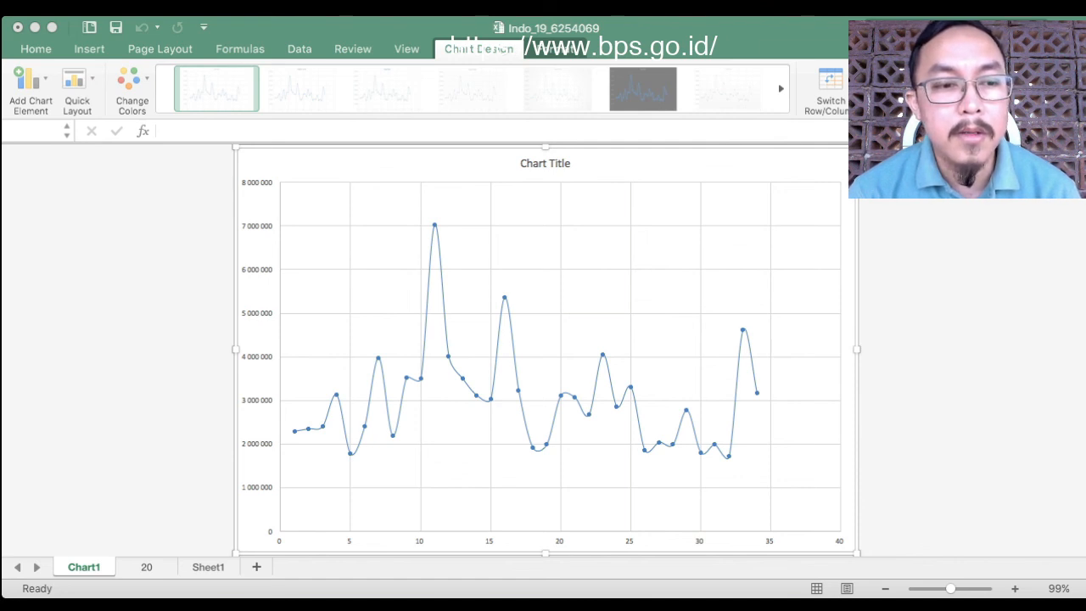
- Activate the OBS scene in OBS, inspect the resolution and FPS values in the video settings and close them
left_click(26, 448)
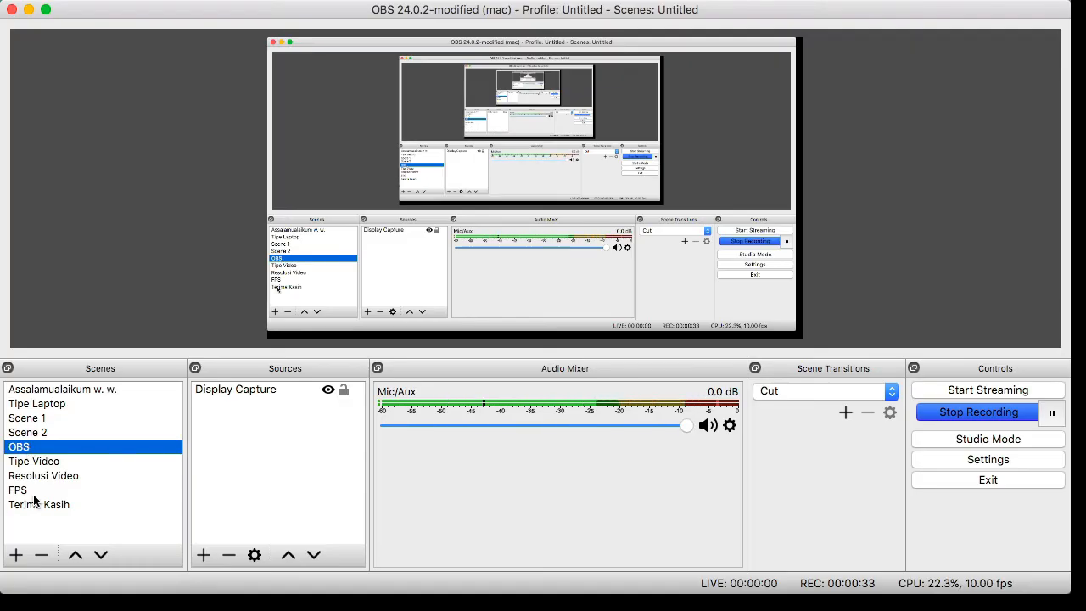
left_click(989, 459)
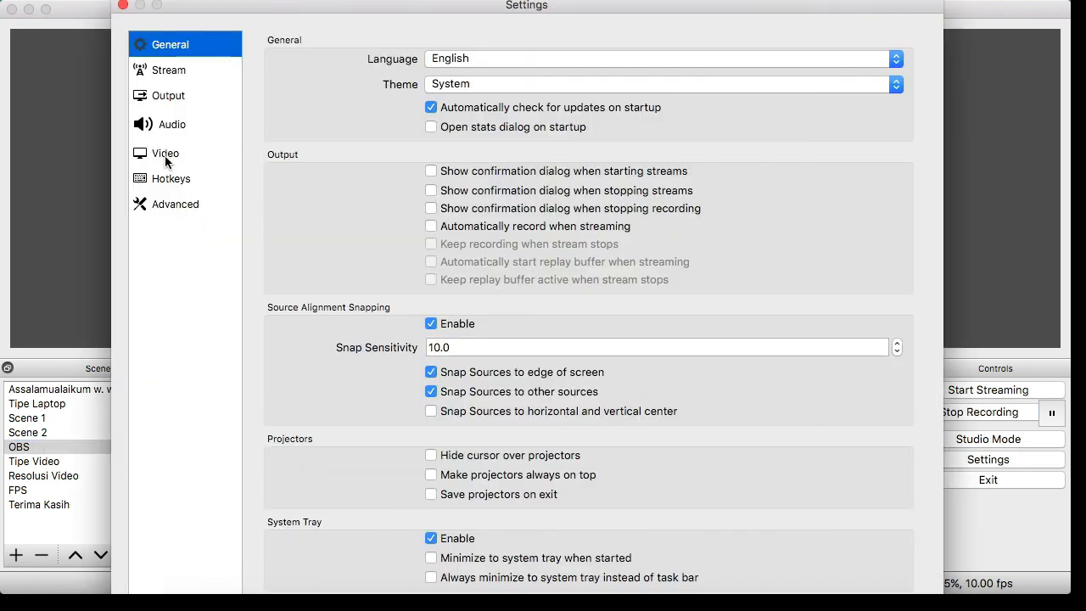
left_click(167, 160)
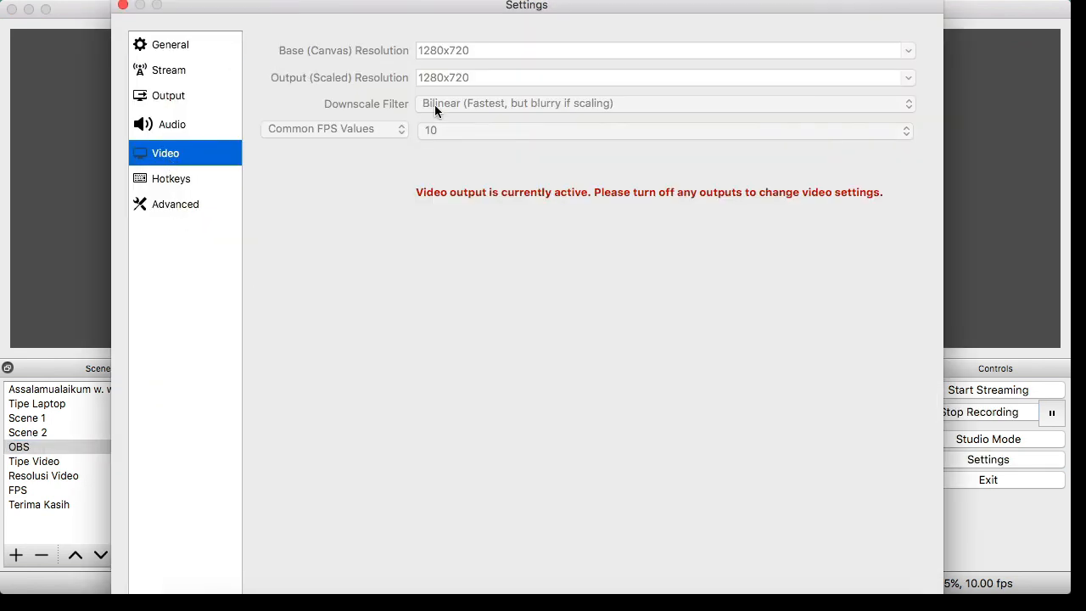
left_click(122, 5)
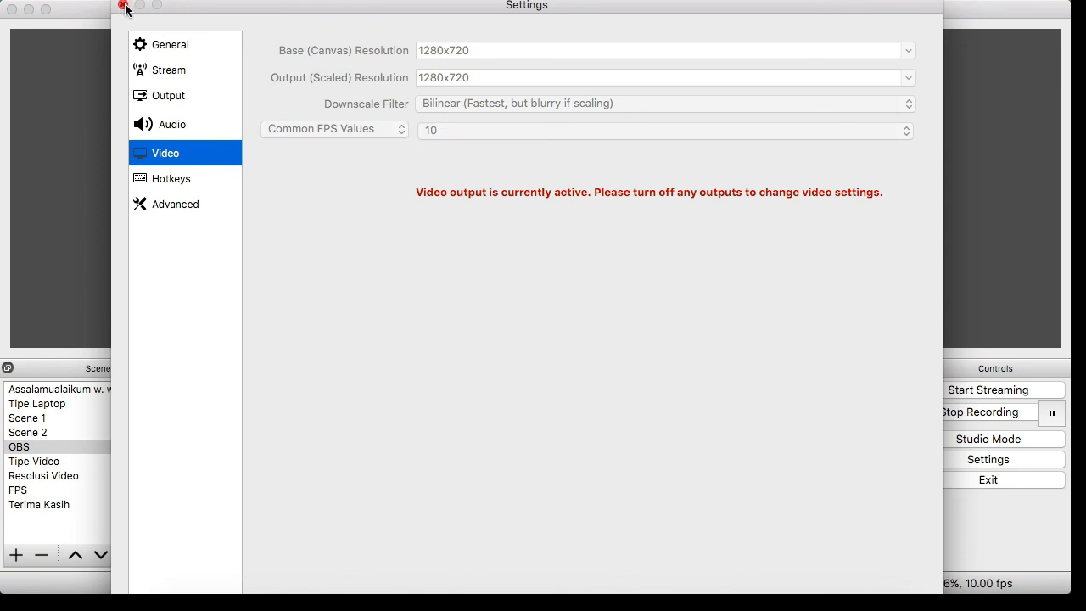